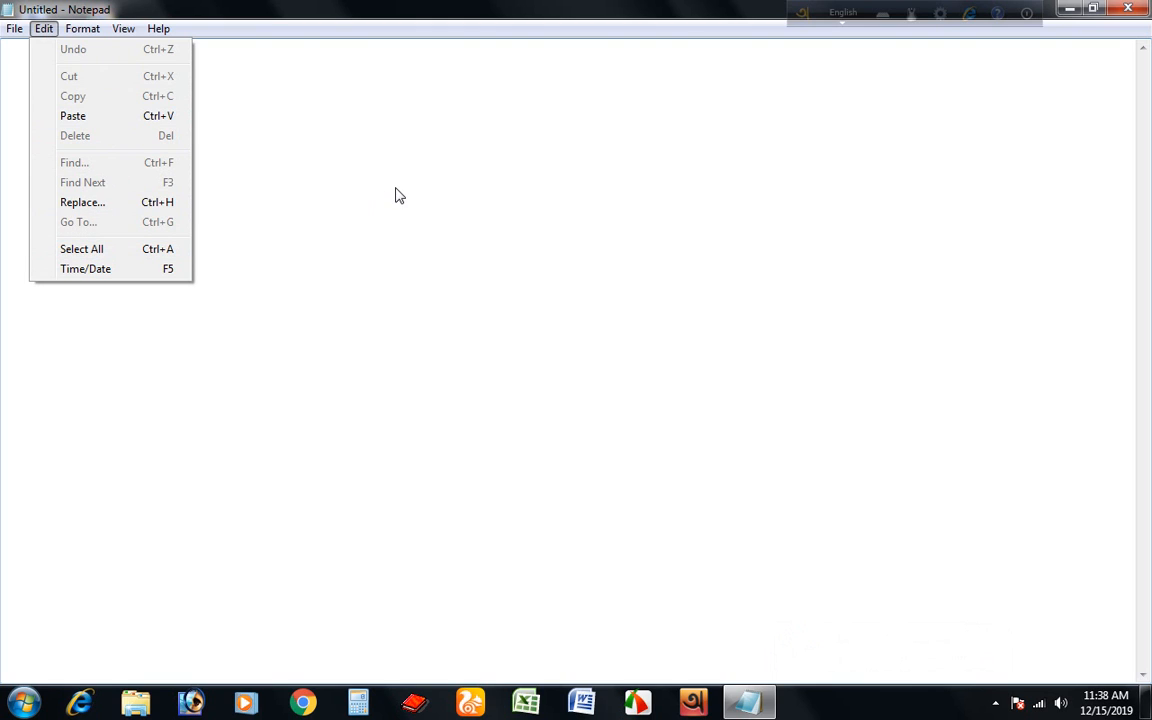
Paste the sample paragraph about the Insert tab galleries into the blank document.
left_click(333, 176)
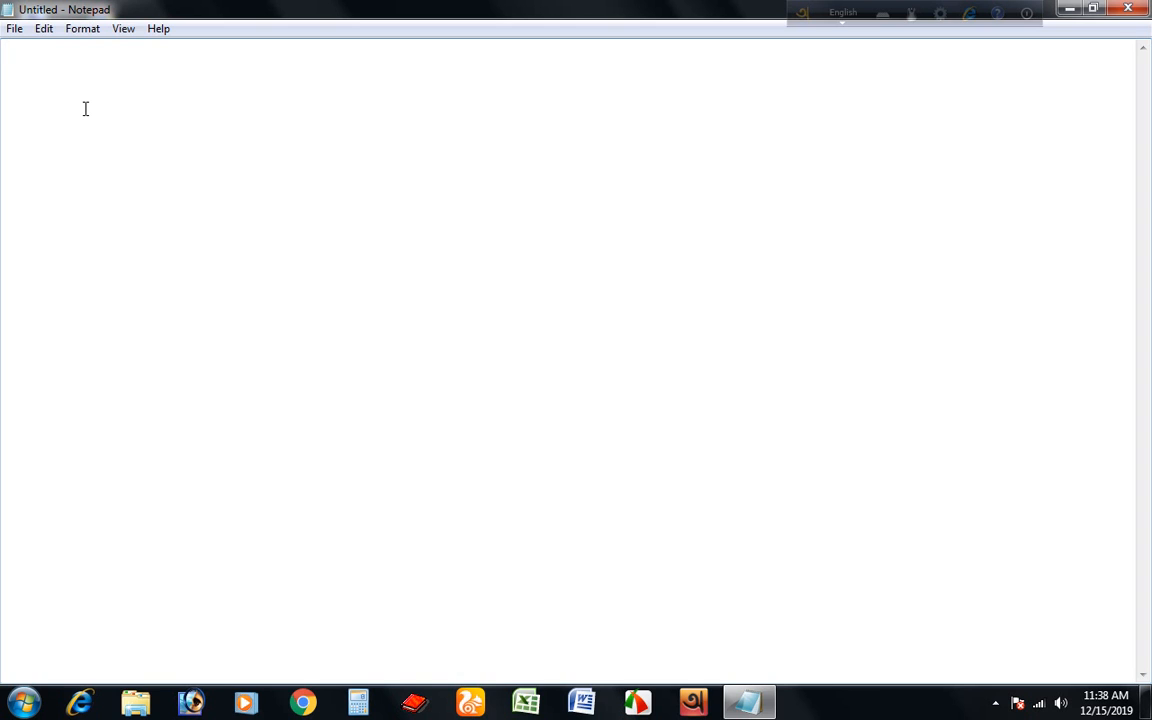
type("On the Insert tab, the galleries include items that are designed to coordinate with the overall look of your document. You can use these galleries to insert tables, headers, footers, lists, On the Insert tab, the galleries include items that are designed to coordinate with the overall look of your document. You can use these galleries to insert tables, headers, footers, lists, On the Insert tab, the galleries include items that are designed to coordinate with the overall look of your document. You can use these galleries to insert tables, headers, footers, lists, On the Insert tab, the galleries include items that are designed to coordinate with the overall look of your document. You can use these galleries to insert tables, headers, footers, lists, On the Insert tab, the galleries include items that are designed to coordinate with the overall look of your document. You can use these galleries to insert tables, headers, footers, lists, On the Insert tab, the galleries include items that are designed to coordinate with the overall look of your document. You can use these galleries to insert tables, headers, footers, lists, On the Insert tab, the galleries include items that are designed to coordinate with the overall look of your document.")
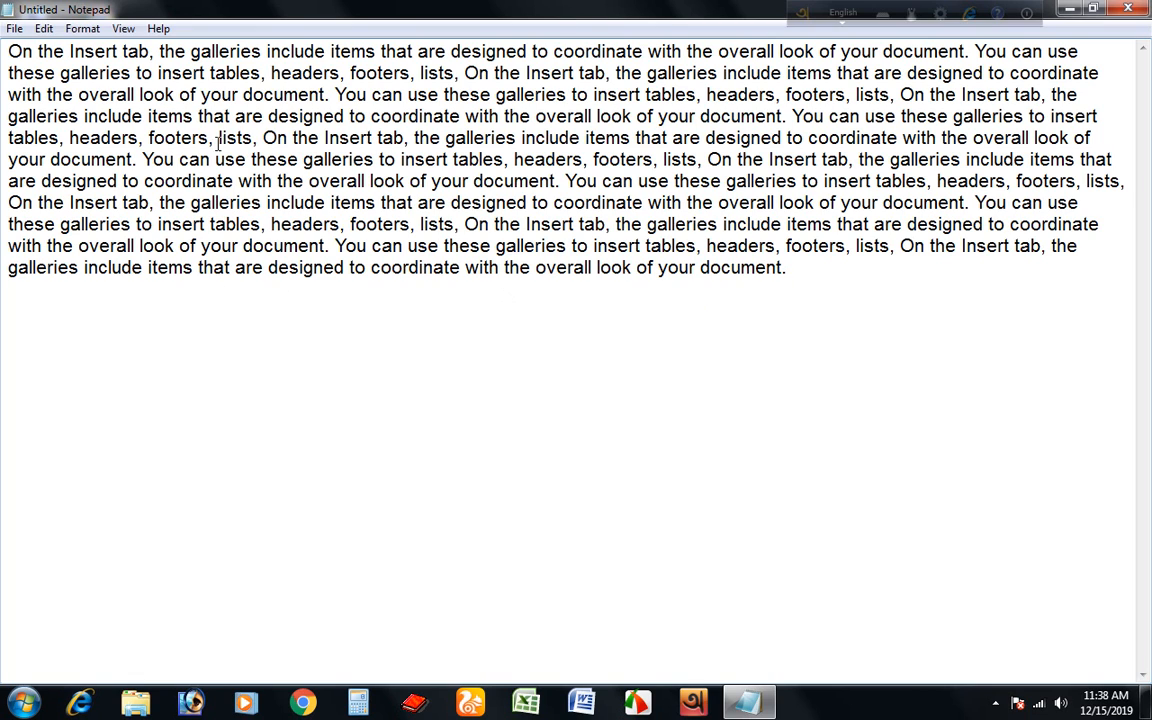
Select all the text with Select All, then deselect it.
left_click(44, 30)
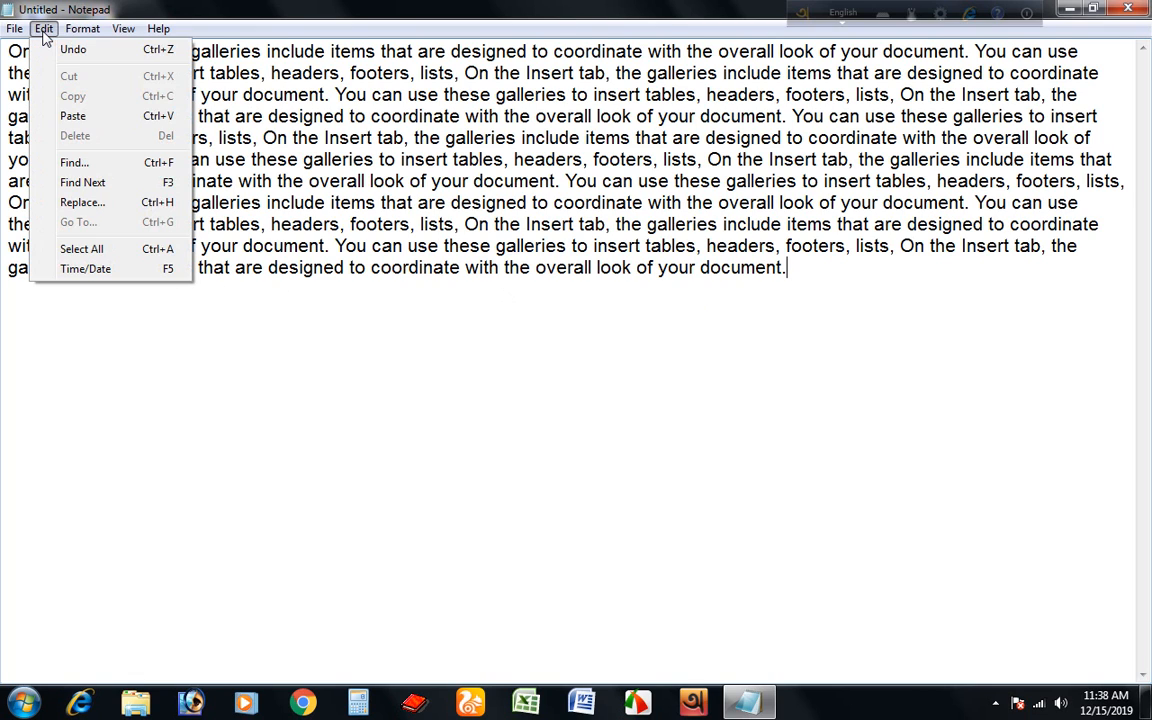
left_click(86, 250)
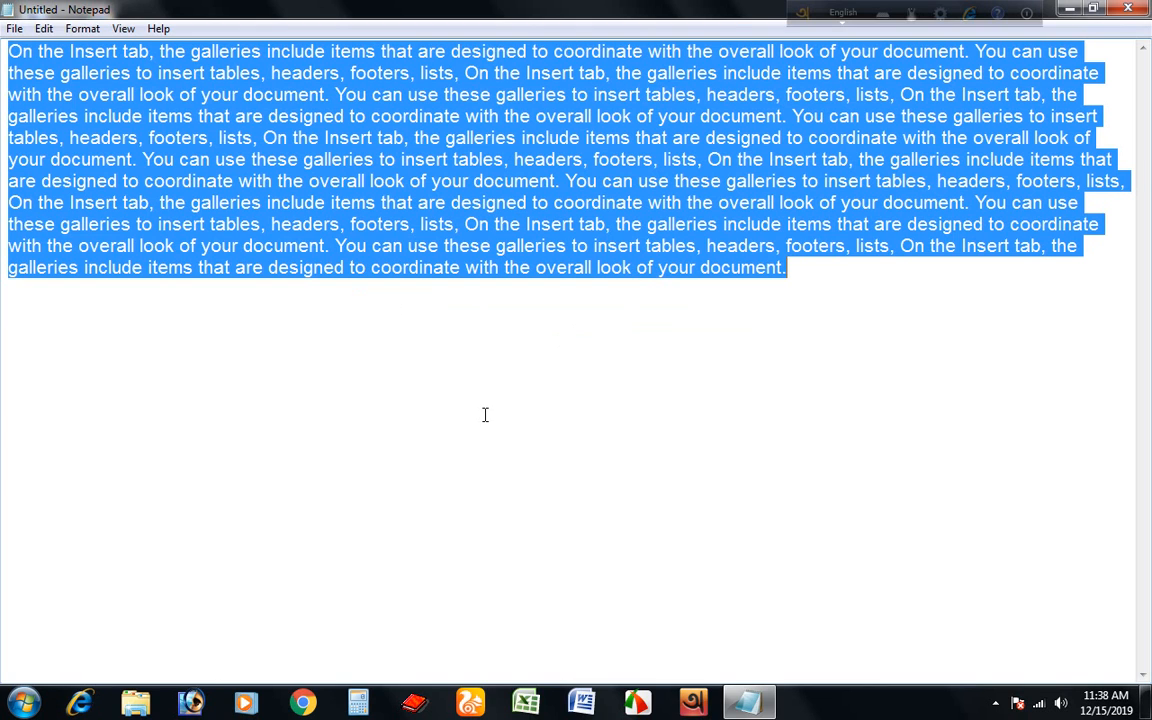
left_click(527, 401)
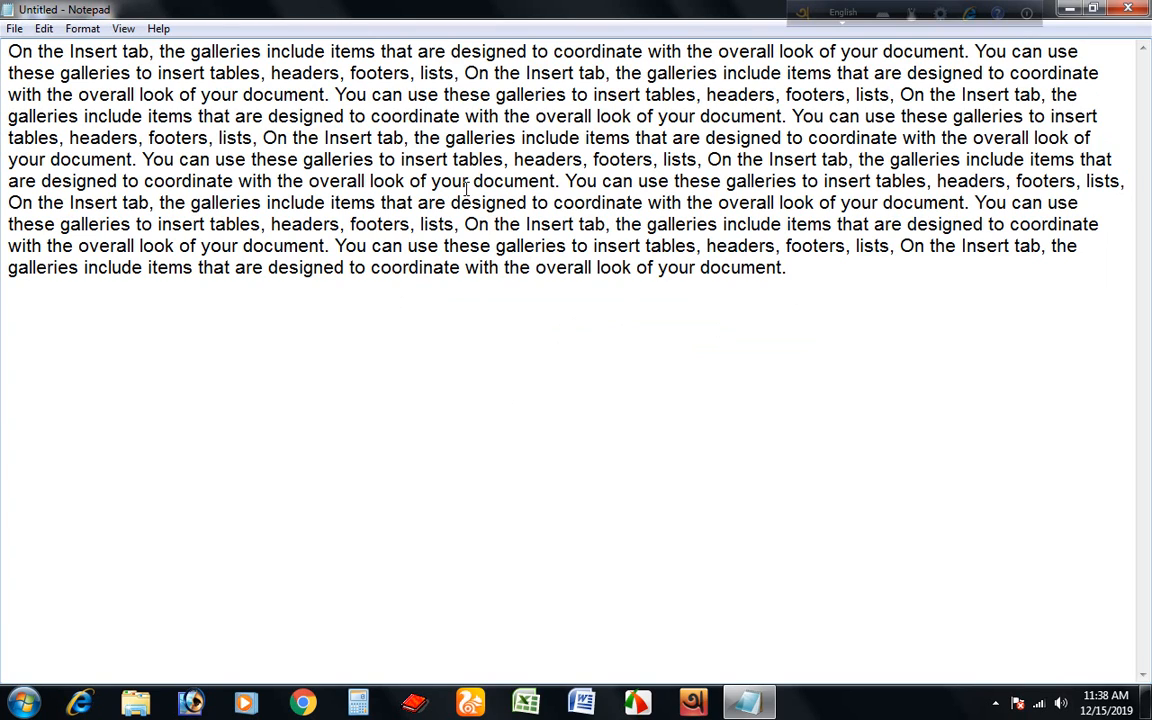
Select all the text and delete it.
left_click(44, 29)
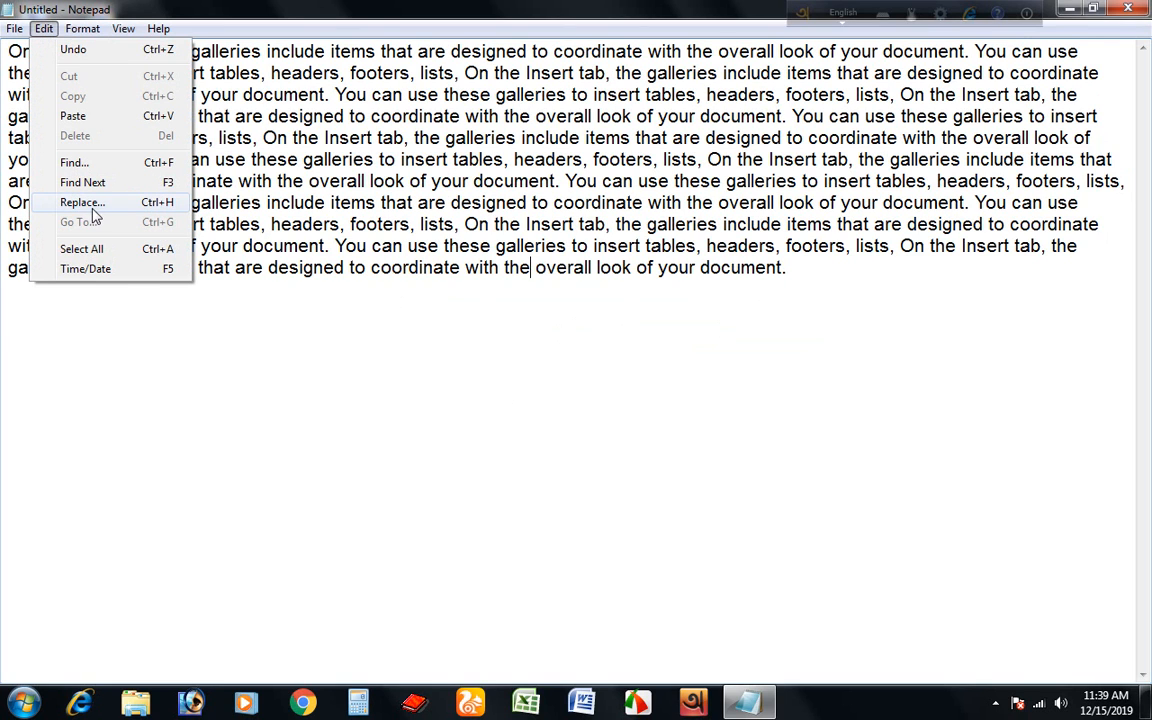
left_click(88, 248)
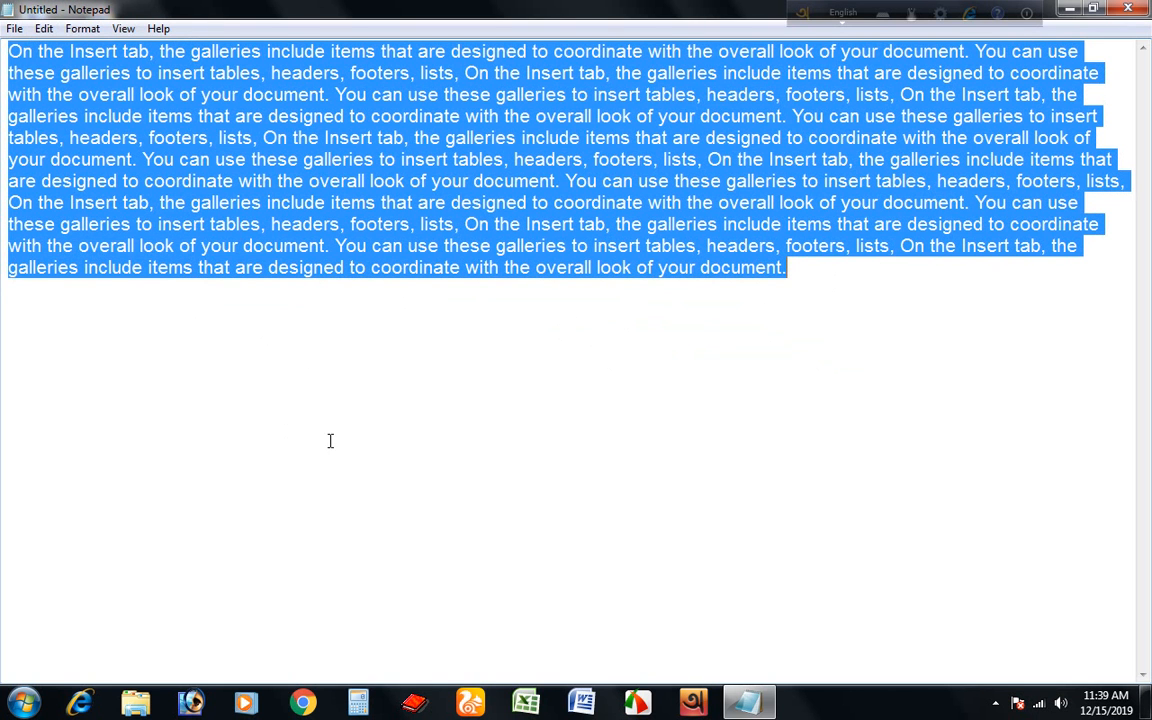
left_click(43, 29)
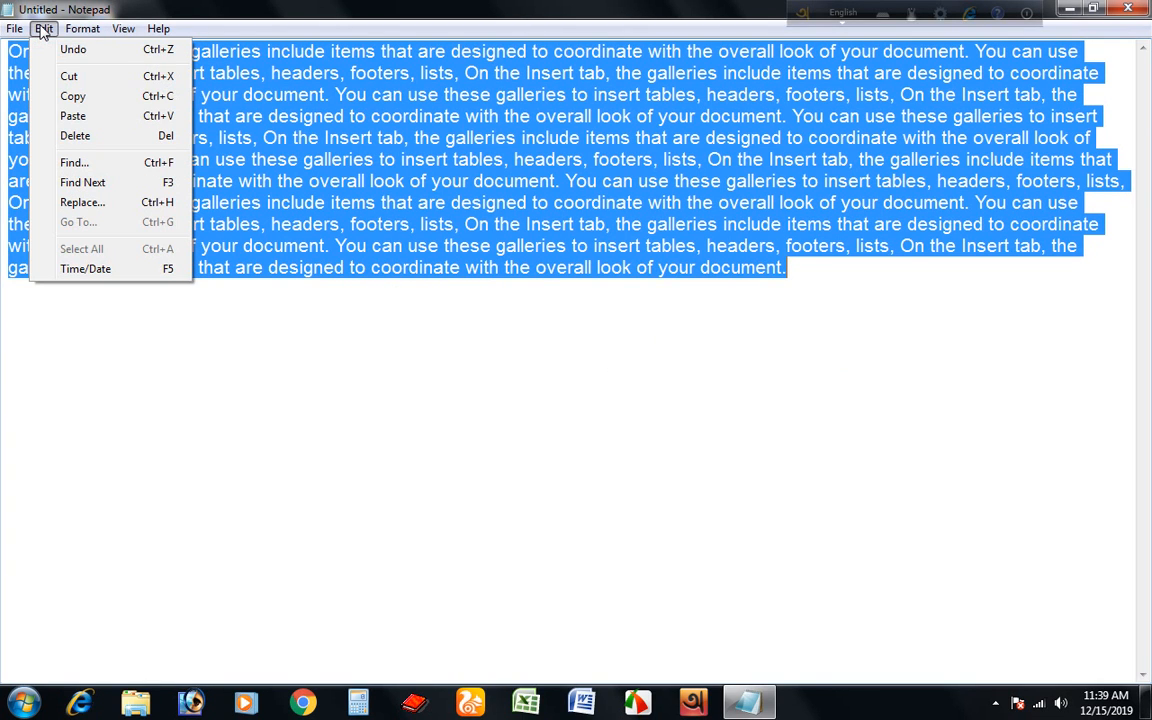
left_click(75, 137)
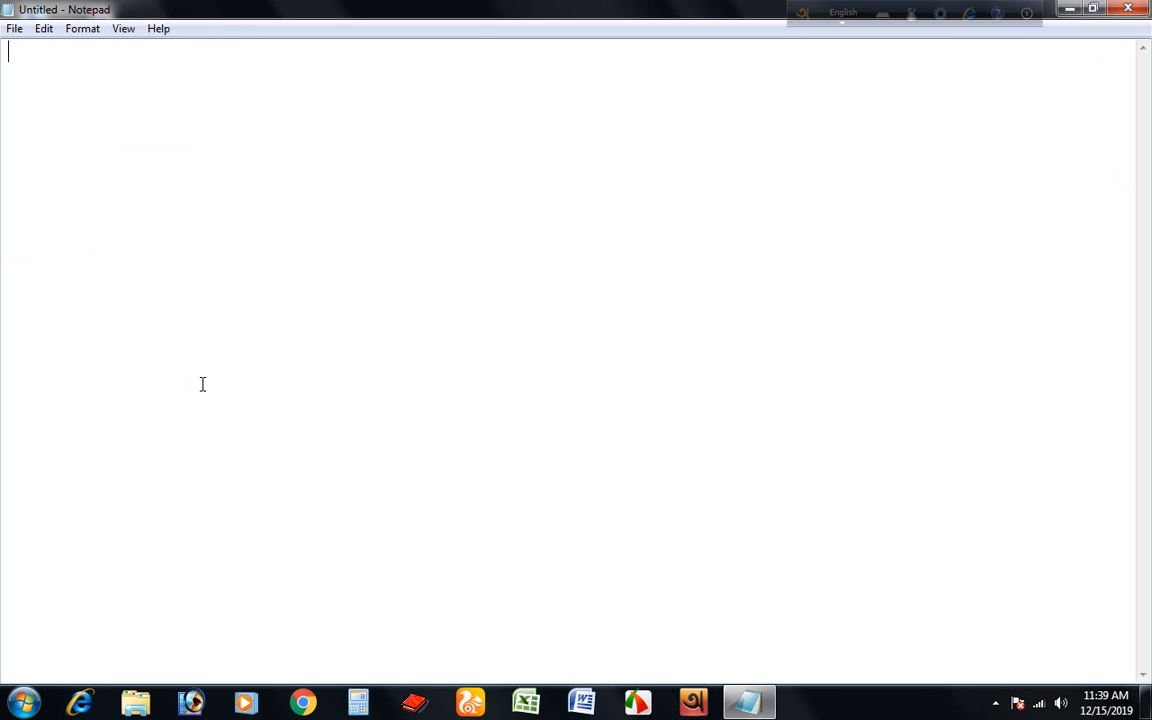
Undo the deletion to restore the paragraph, then deselect the text.
left_click(44, 30)
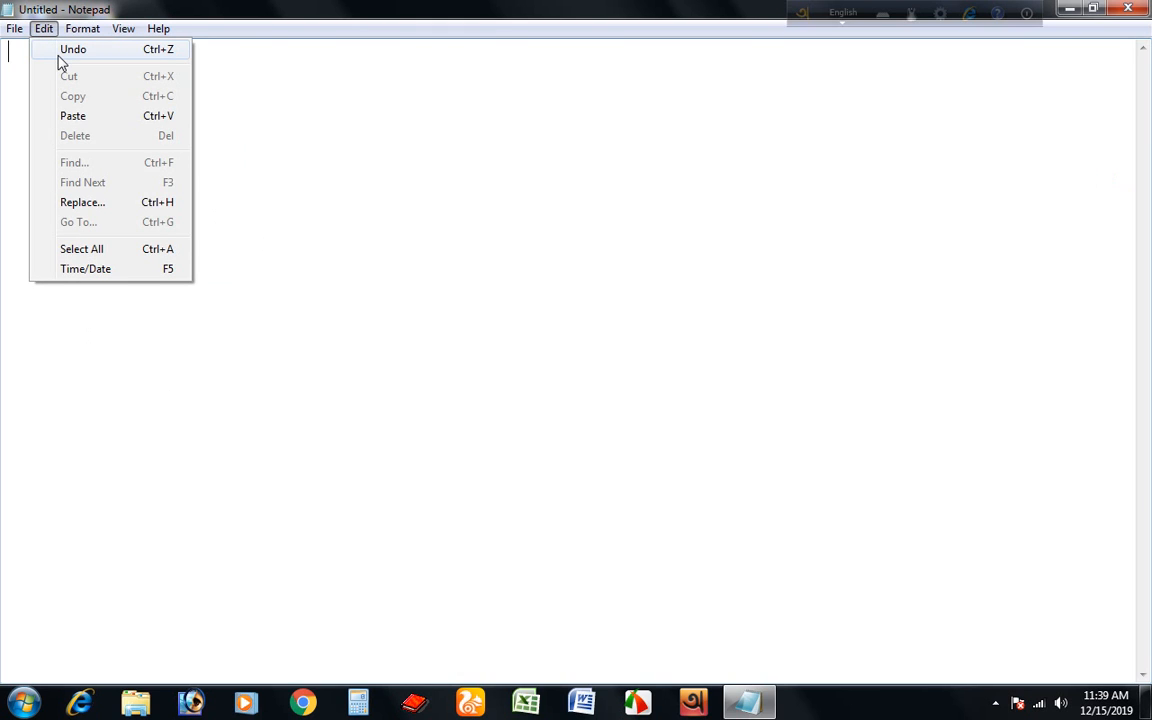
left_click(365, 202)
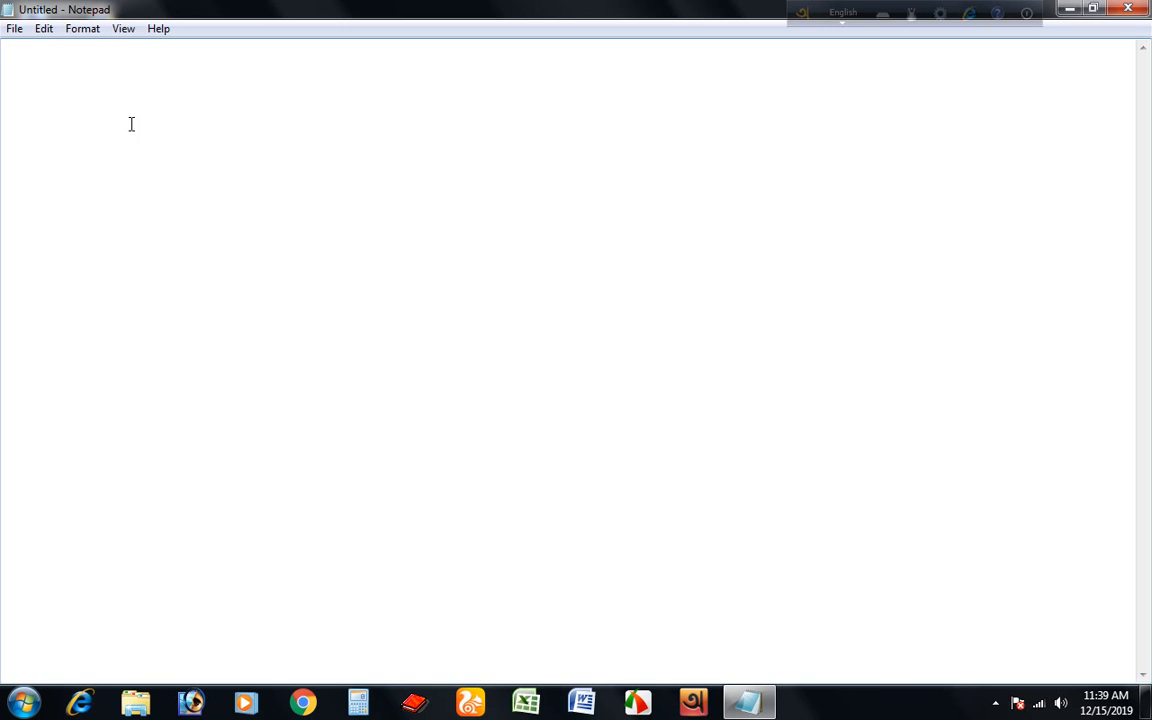
left_click(44, 36)
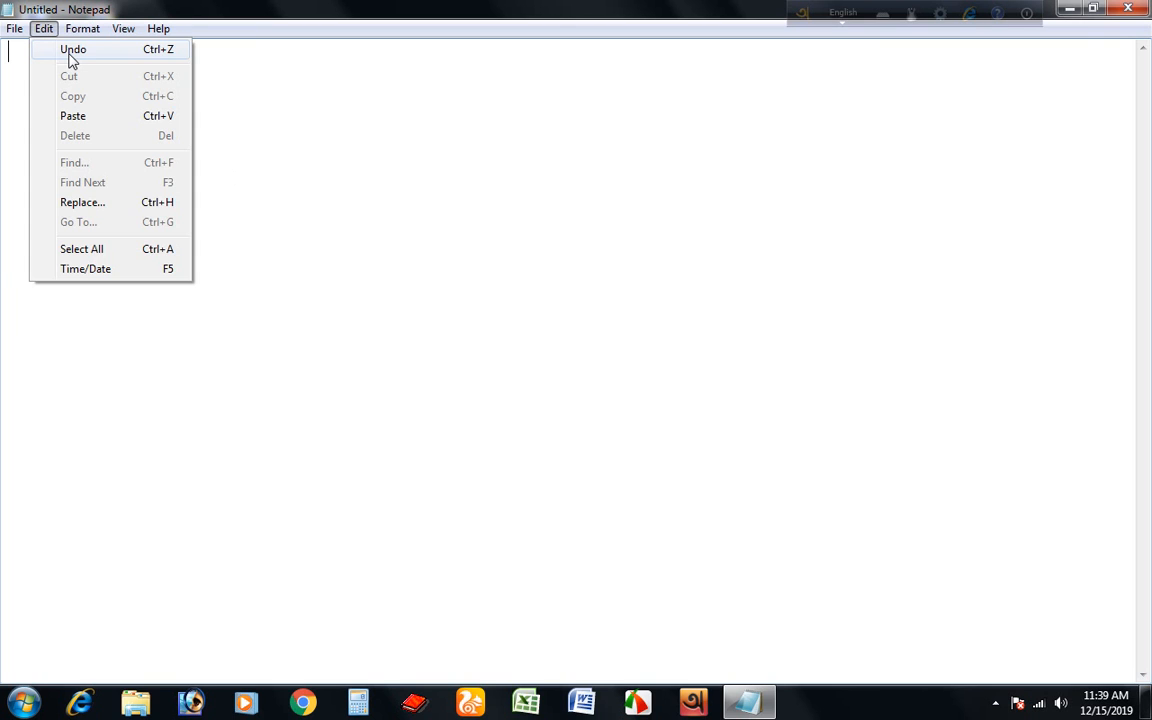
left_click(72, 52)
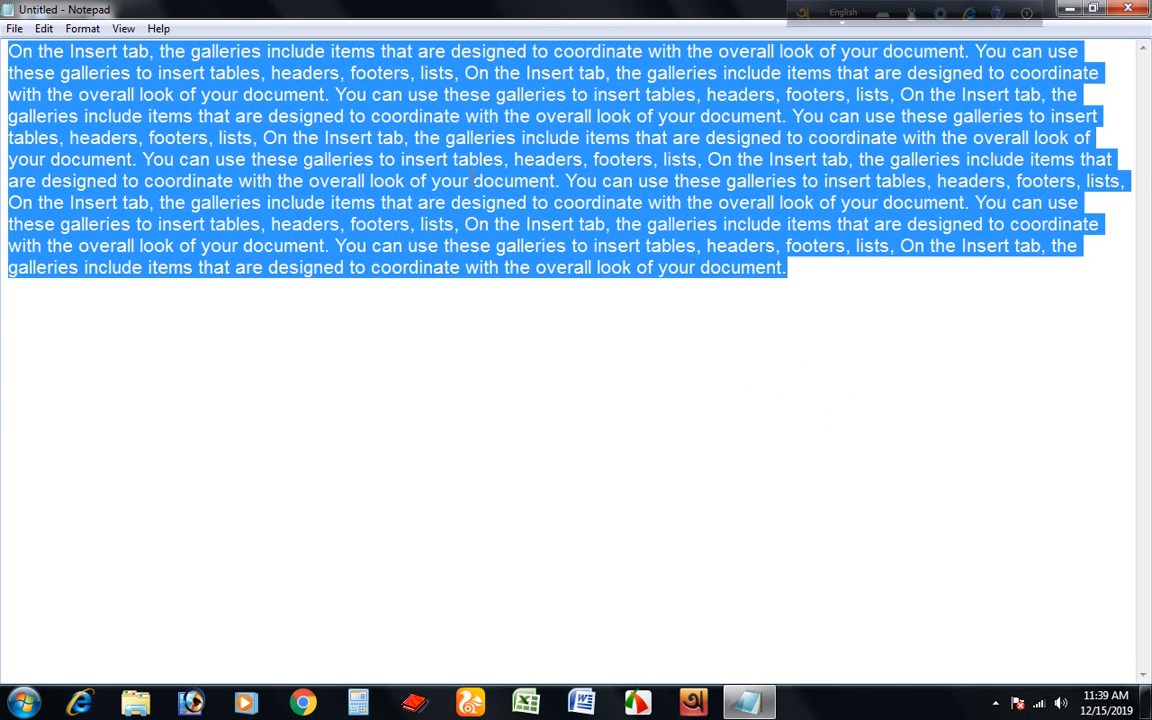
left_click(800, 283)
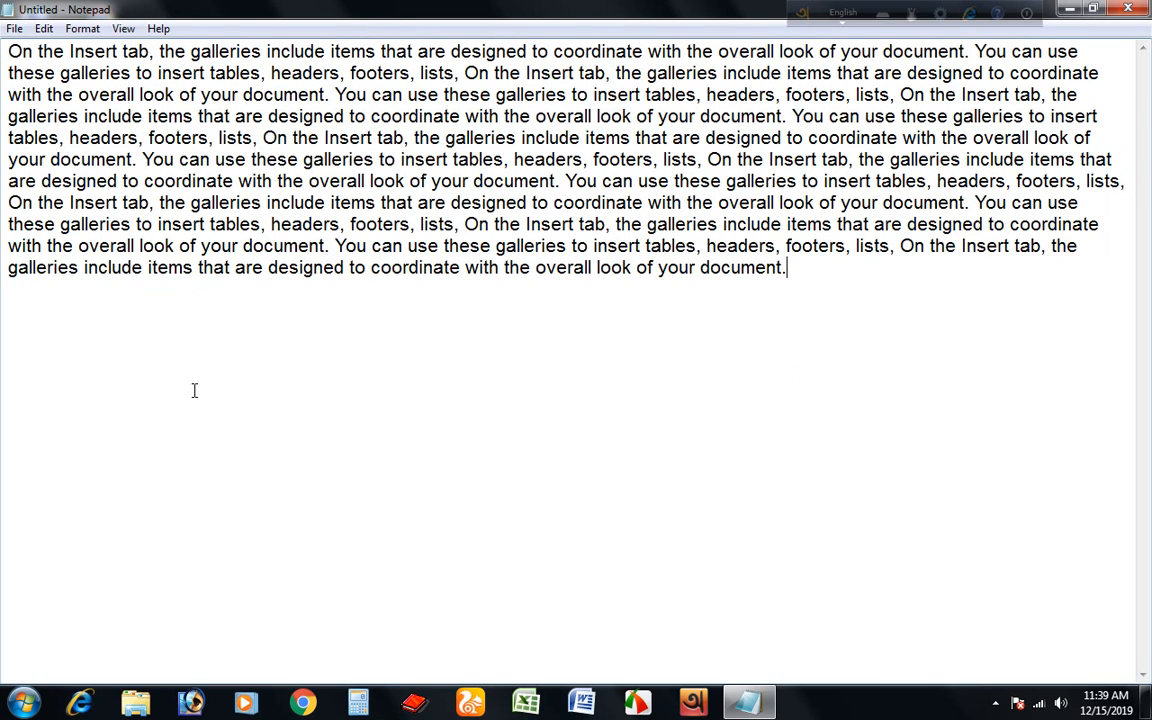
Cut the opening phrase "On the Insert tab," from the start of the paragraph.
left_click(44, 28)
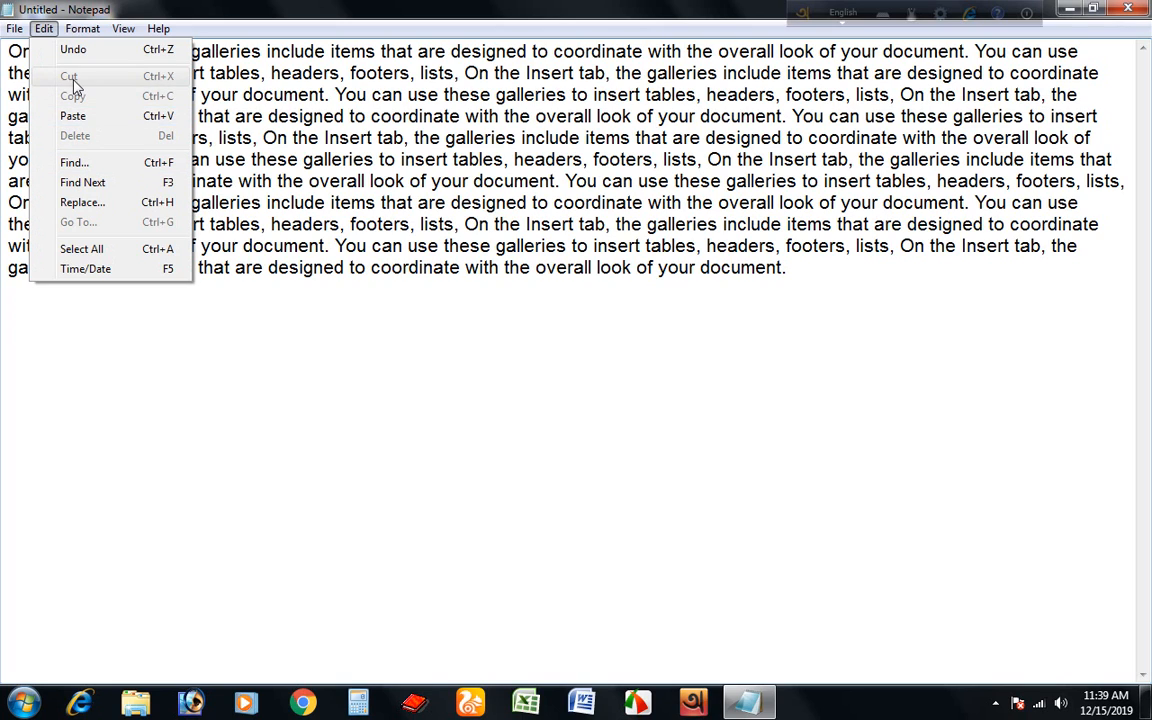
left_click(325, 350)
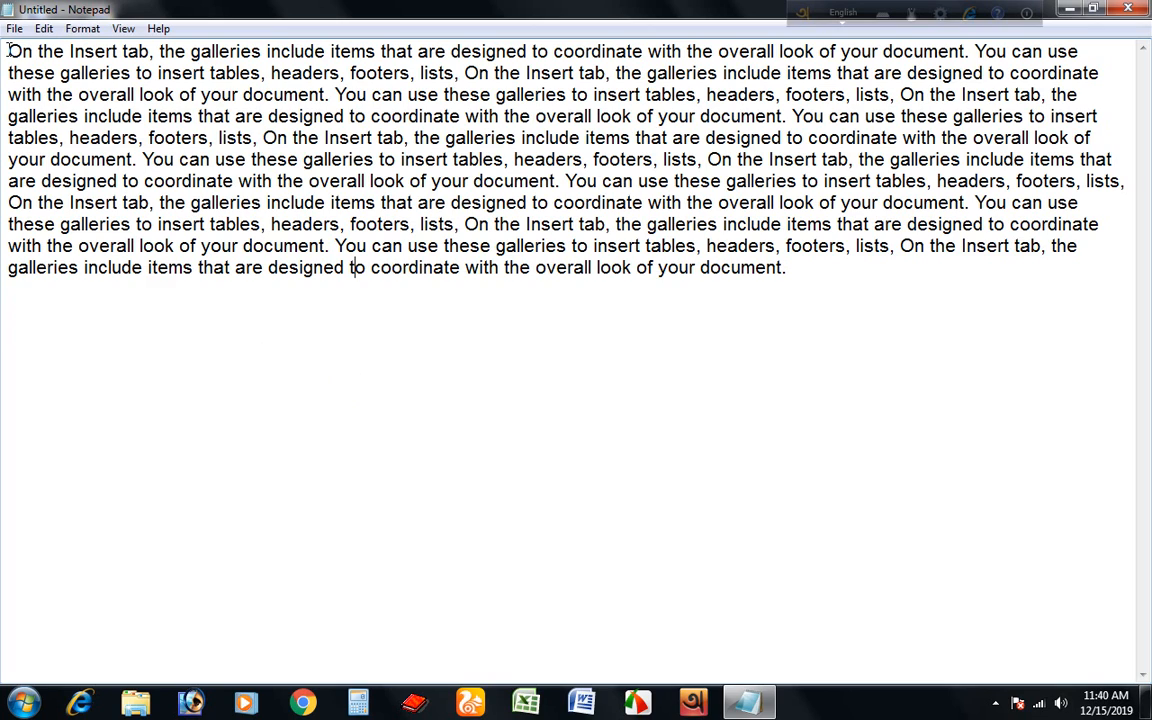
left_click_drag(8, 50, 149, 51)
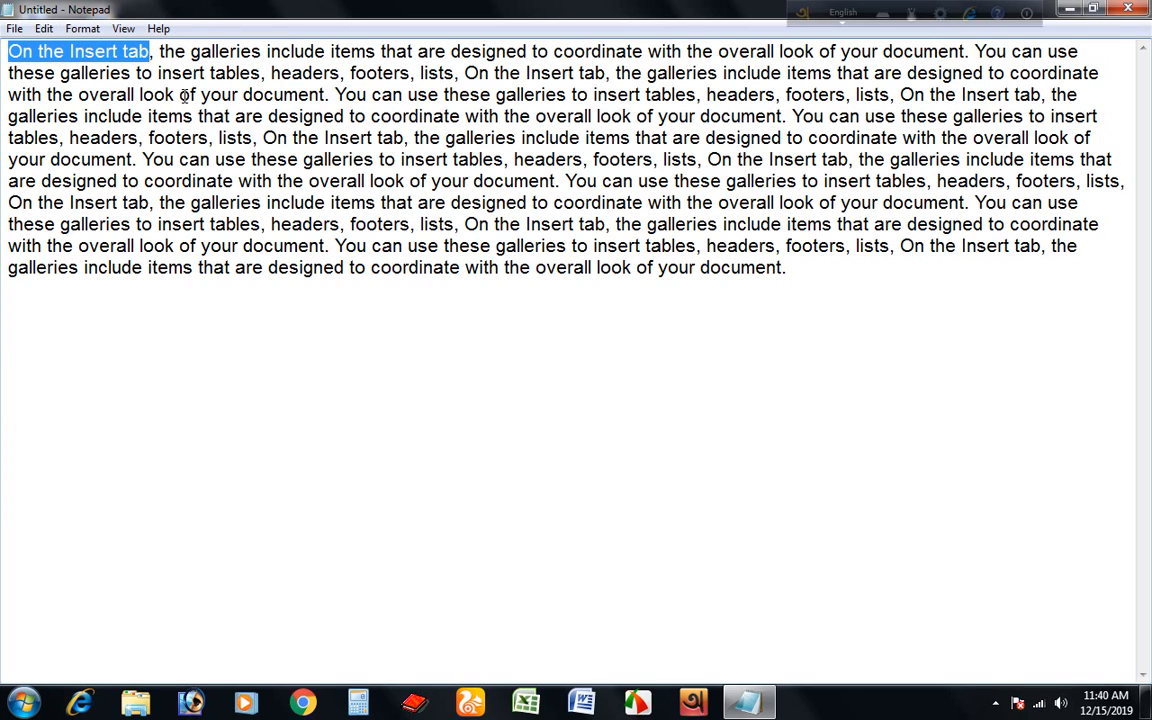
left_click(48, 30)
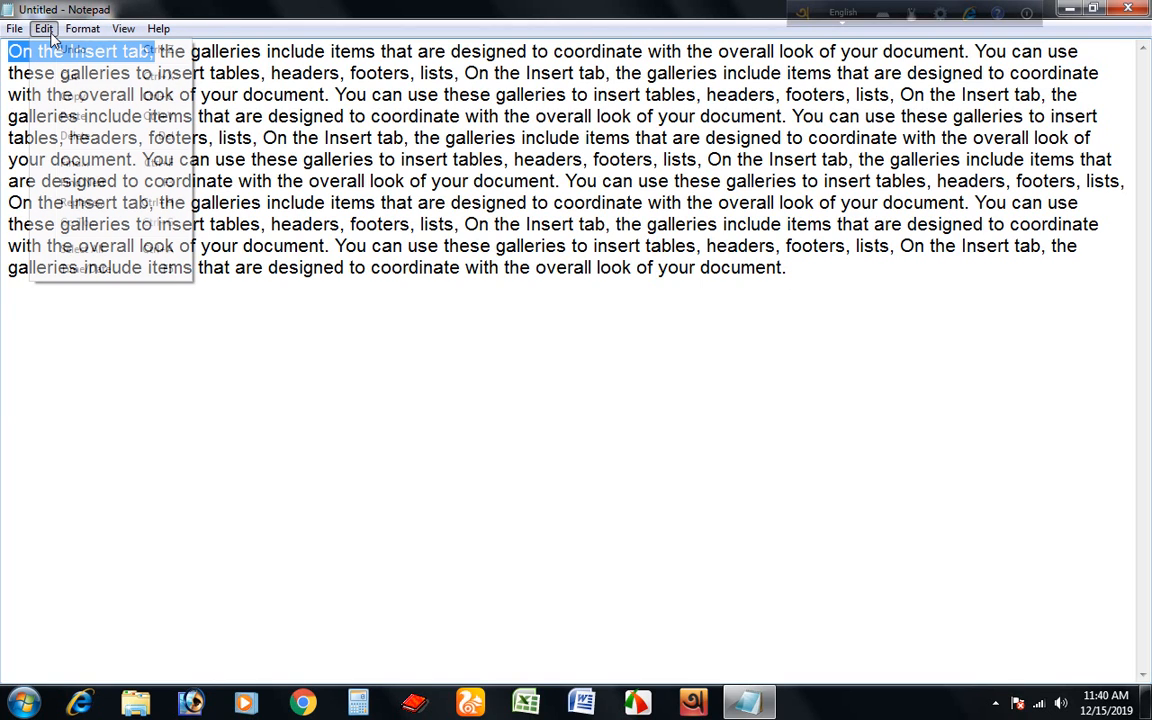
left_click(70, 77)
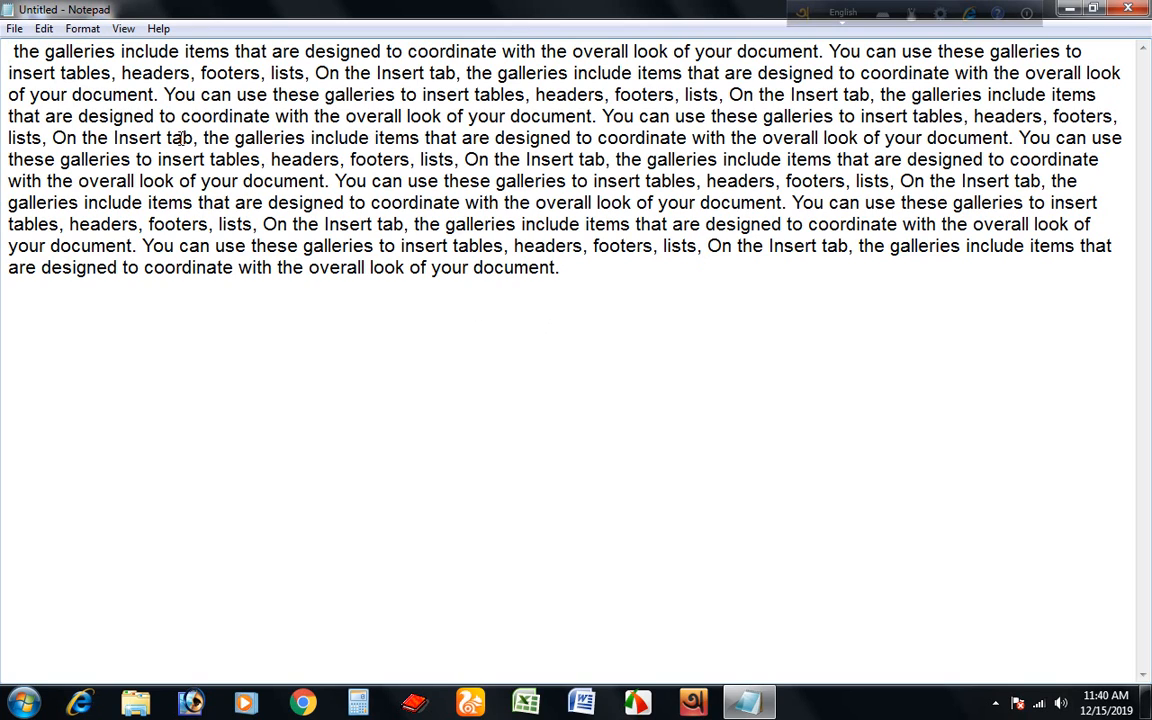
Paste the cut phrase at the end of the paragraph.
left_click(558, 267)
left_click(53, 30)
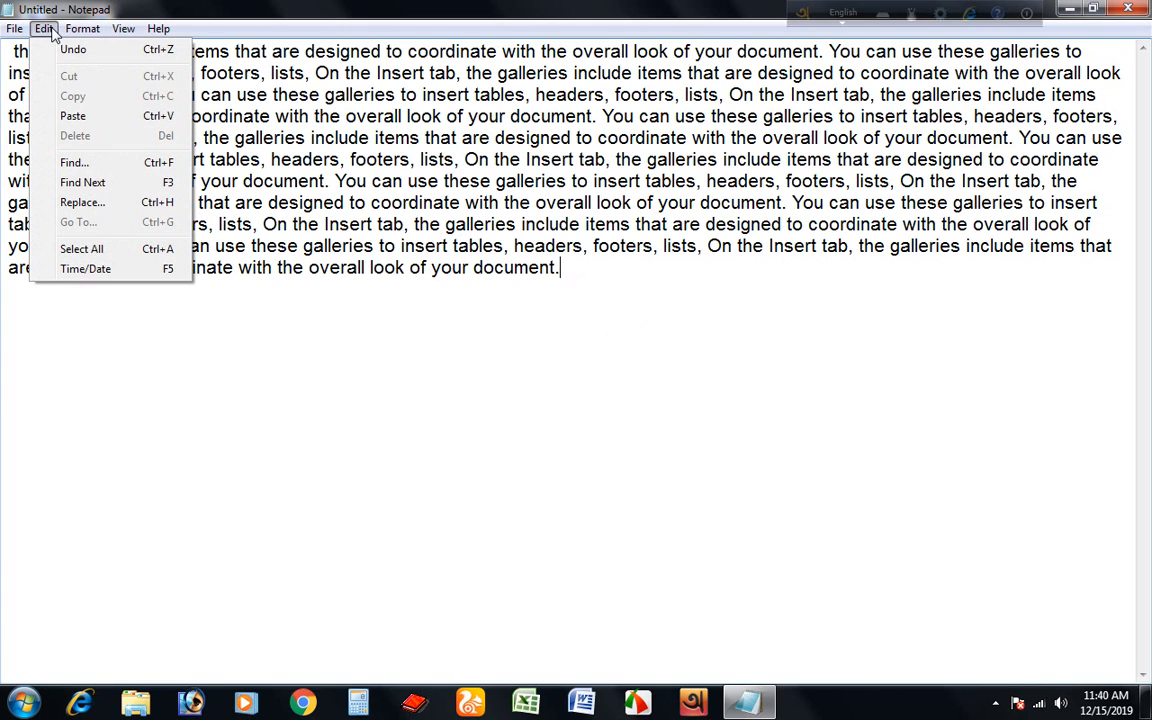
left_click(72, 117)
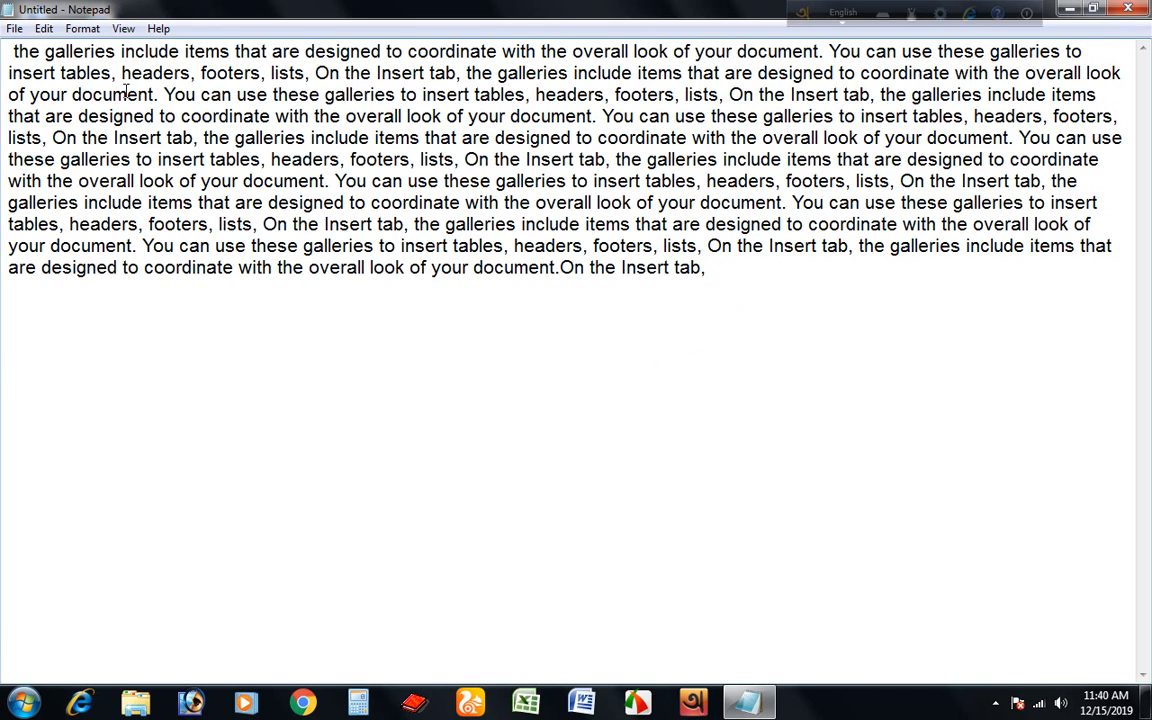
Copy the phrase "On the Insert tab," at the end of the paragraph.
left_click(44, 28)
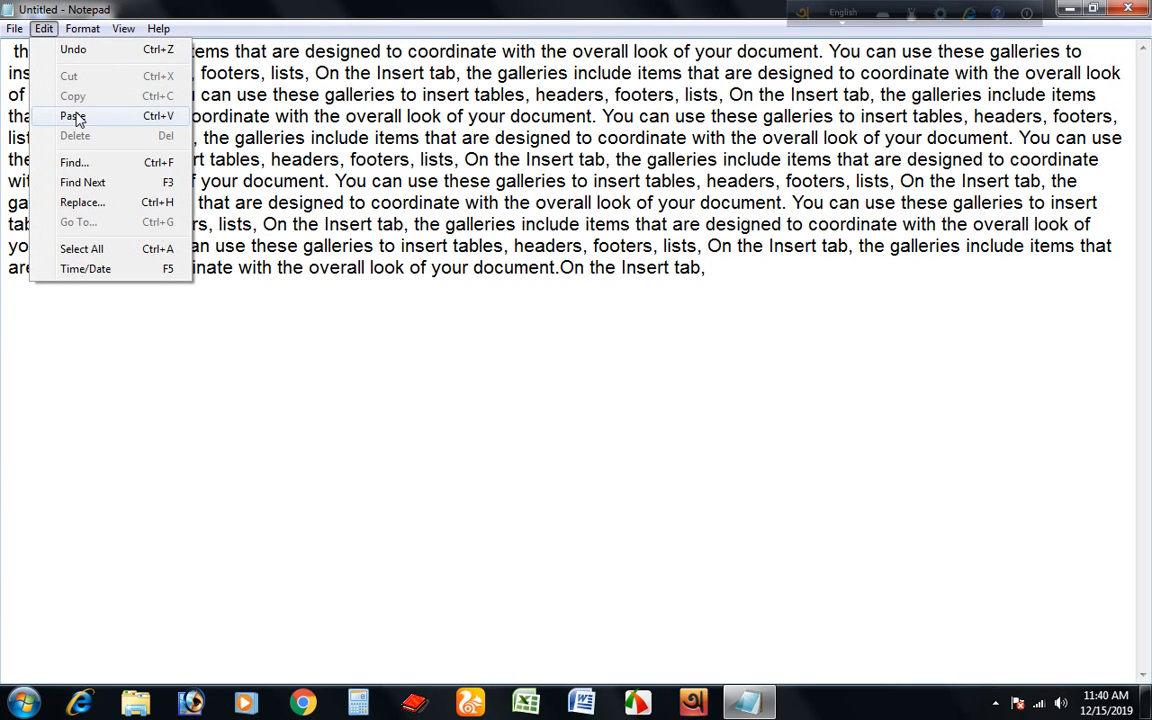
left_click(617, 411)
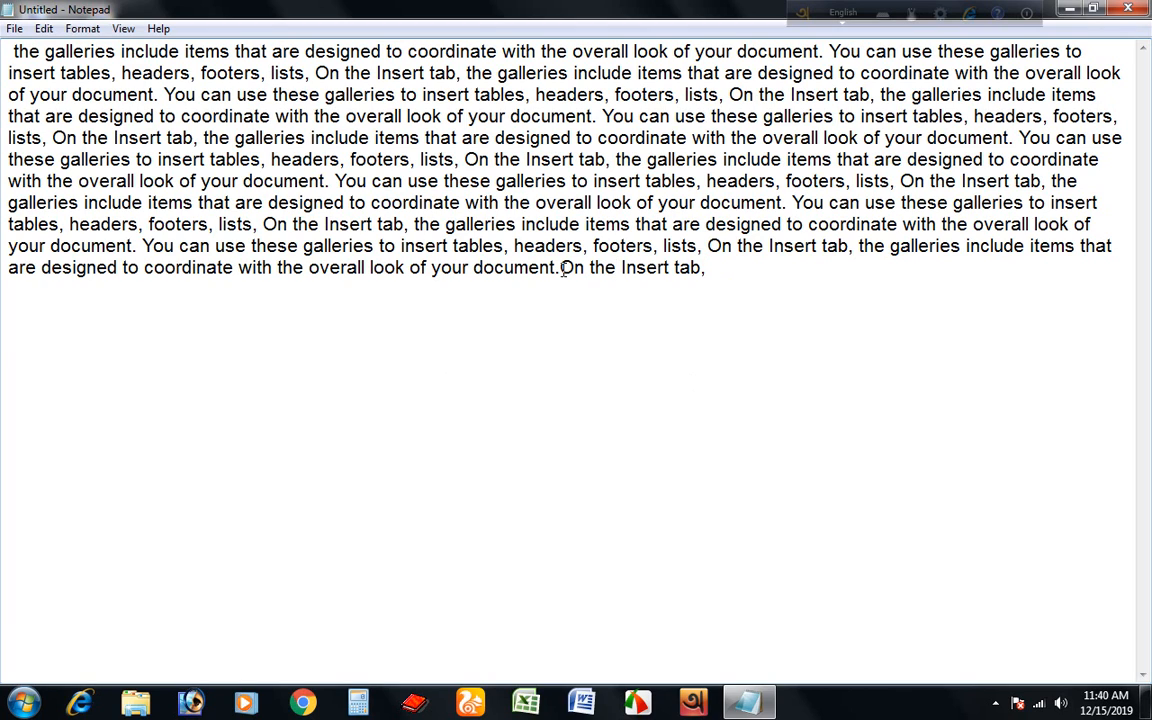
left_click_drag(562, 268, 715, 270)
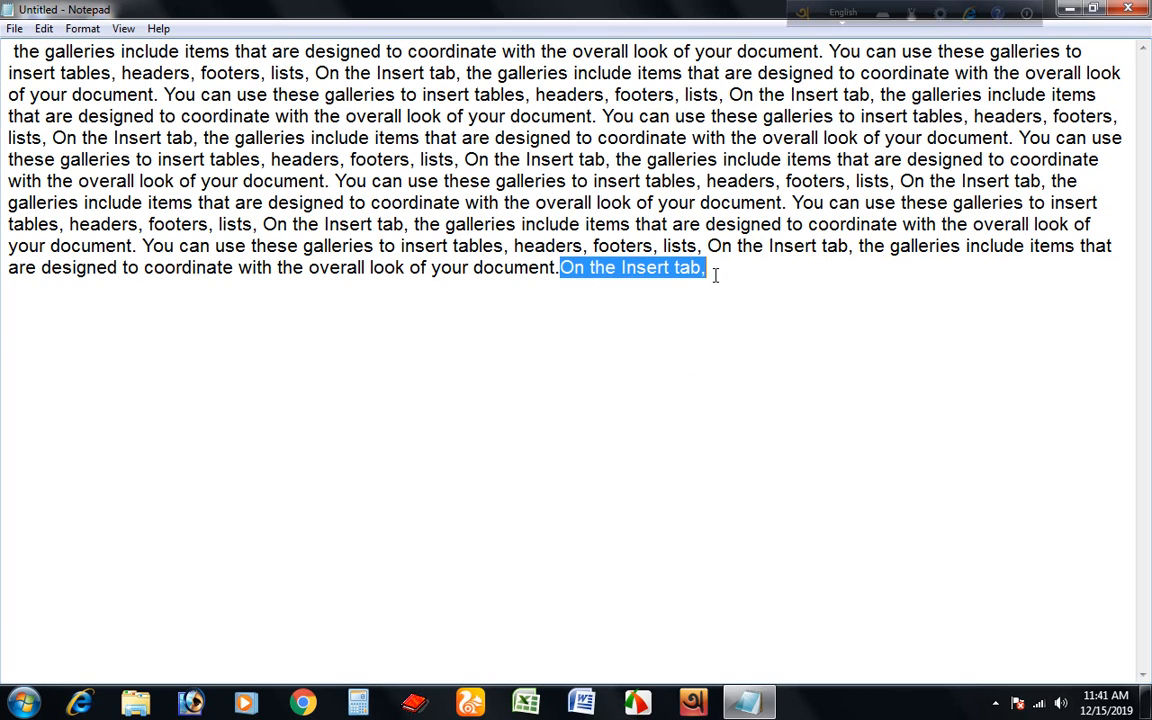
left_click(46, 30)
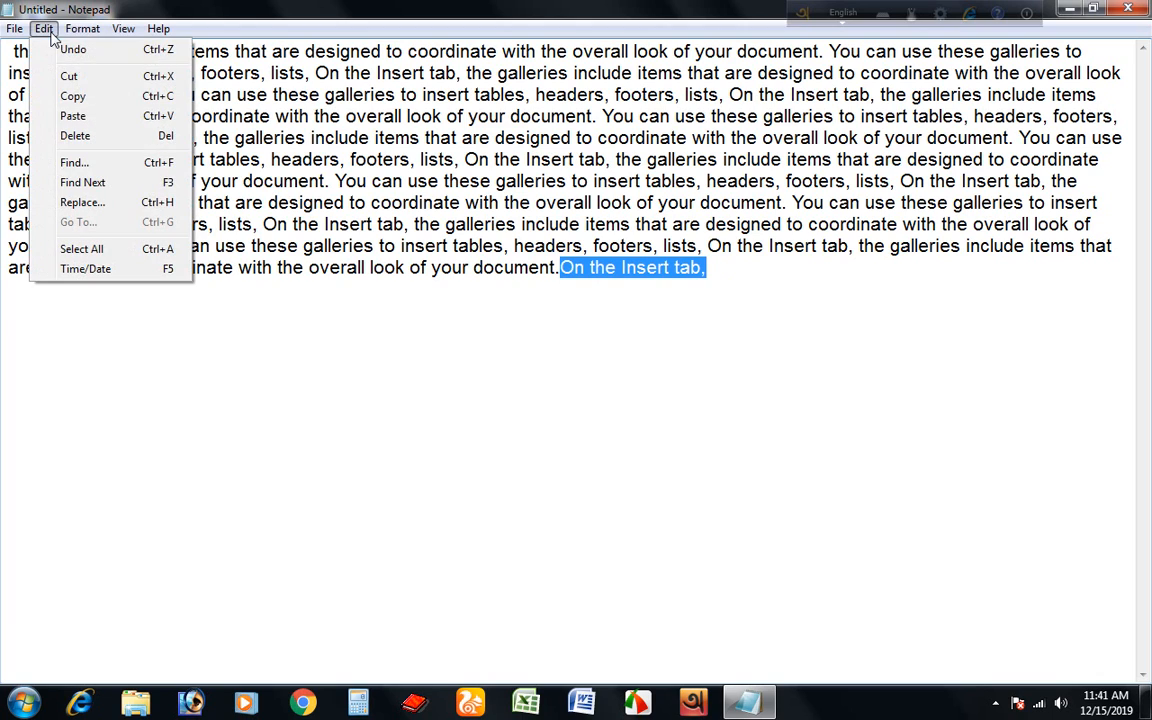
left_click(72, 97)
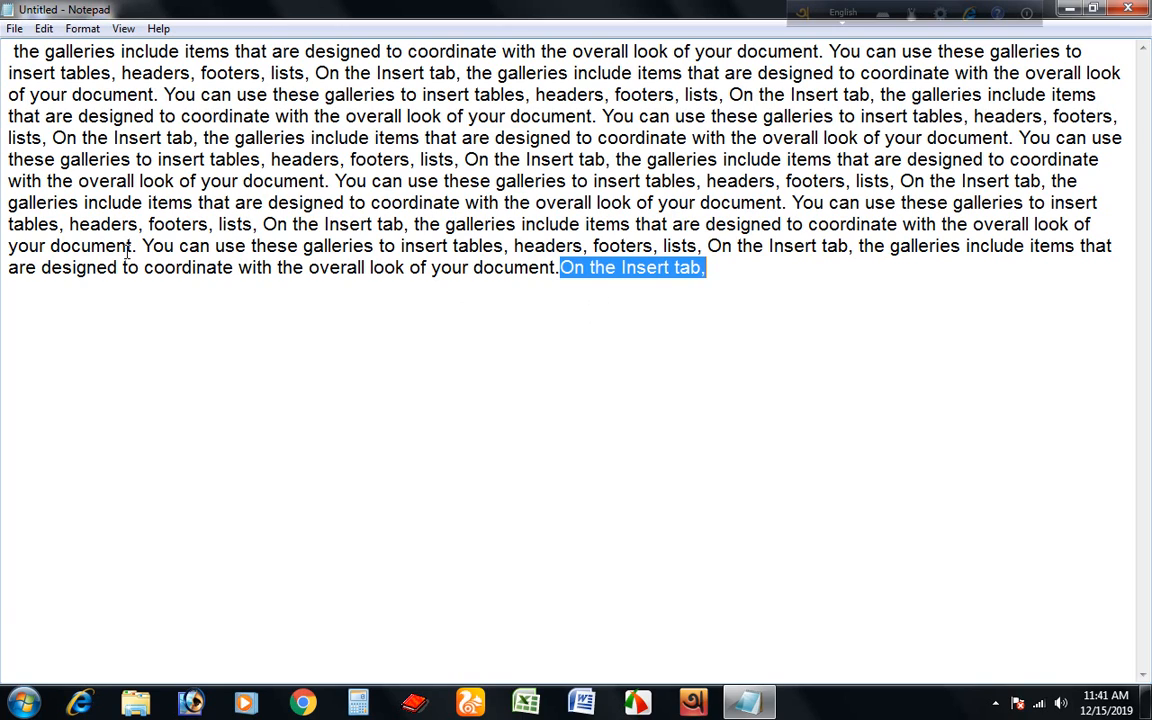
Paste the copied phrase at the very beginning of the paragraph.
left_click(9, 50)
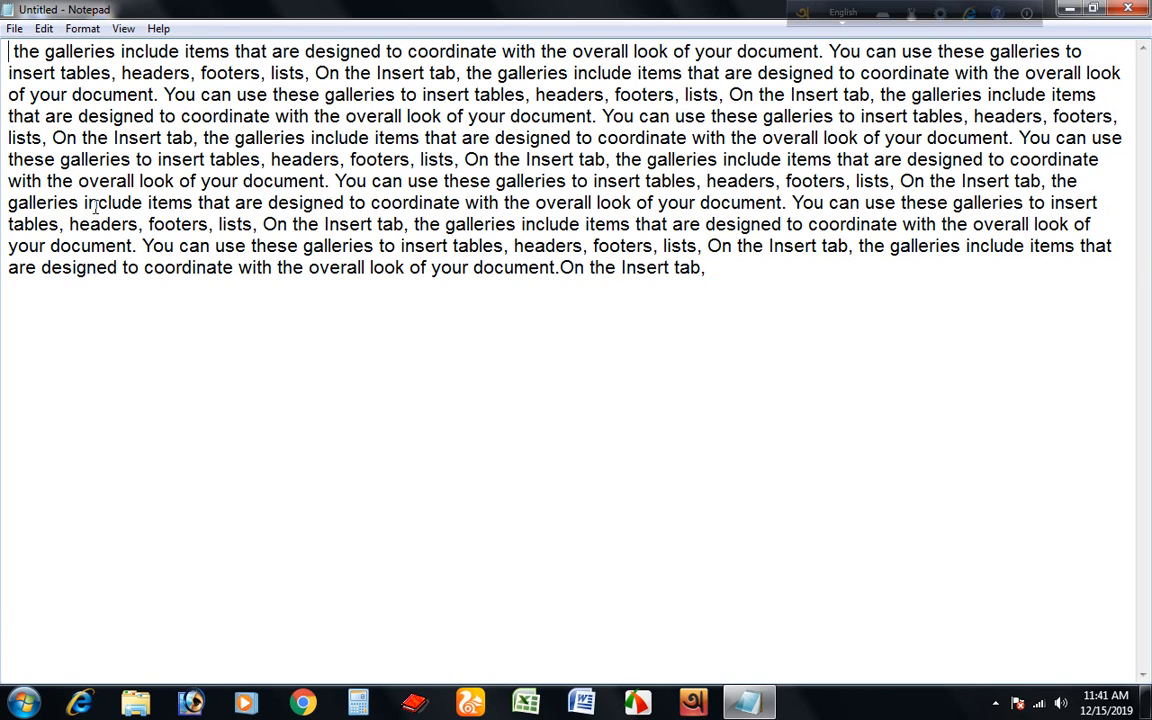
left_click(44, 30)
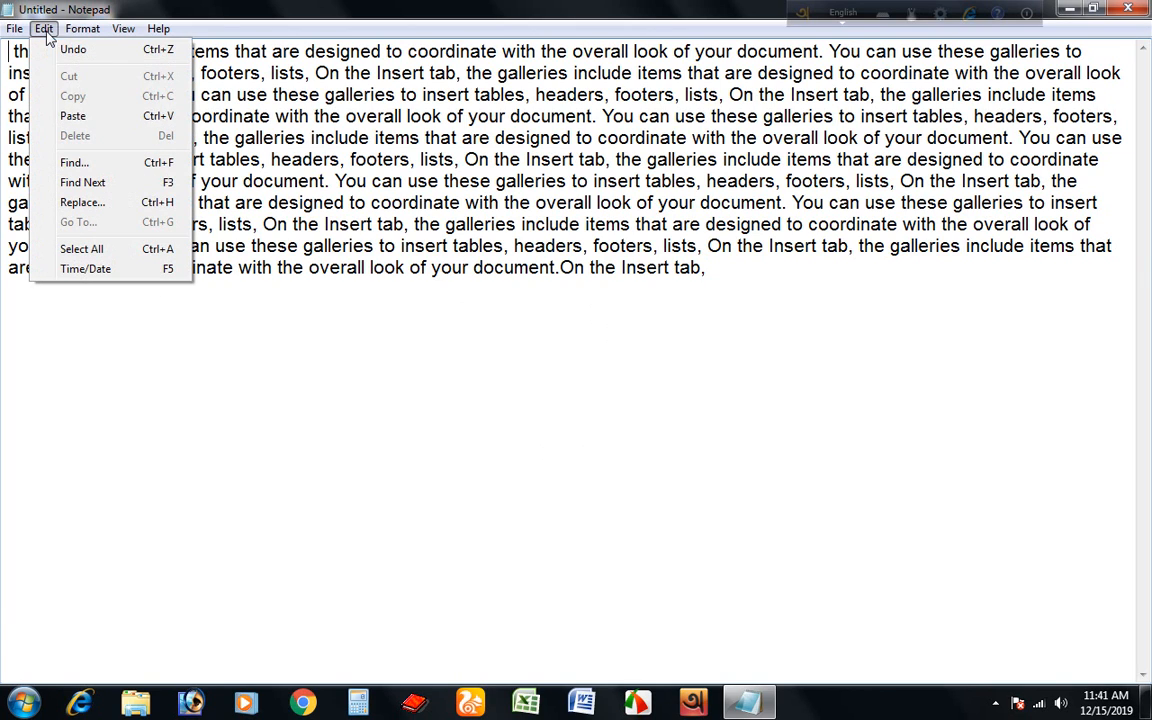
left_click(73, 116)
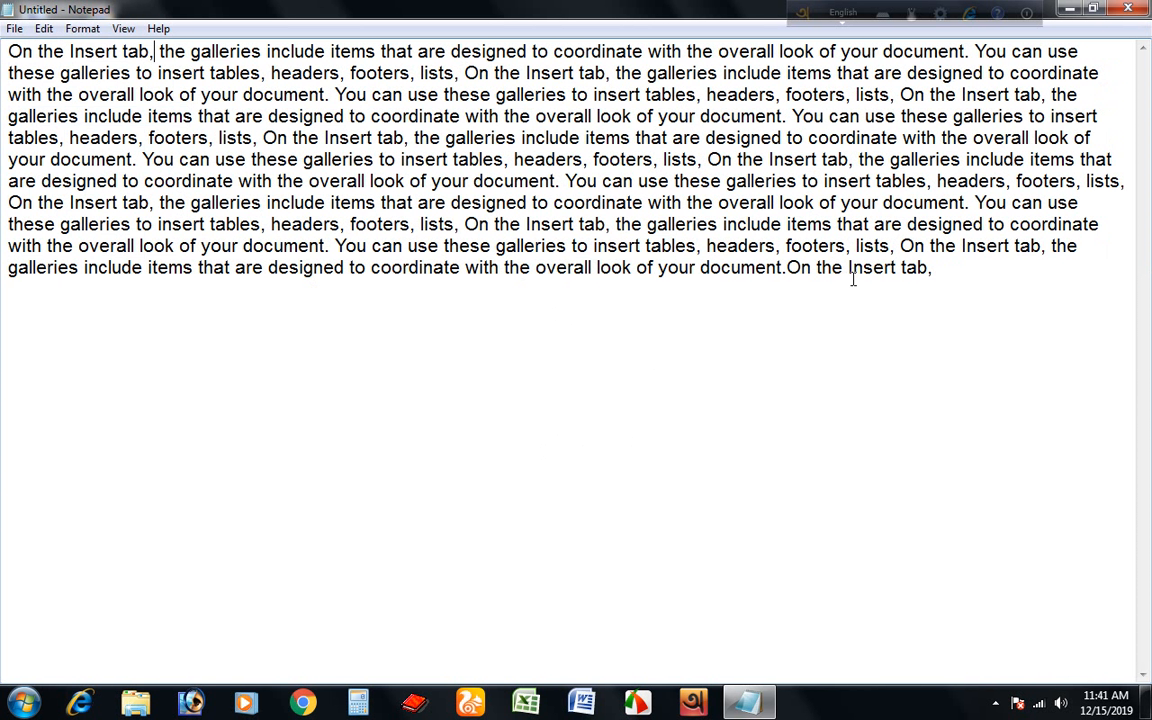
Highlight the phrase at the end and at the start of the paragraph to compare them.
left_click_drag(938, 270, 786, 270)
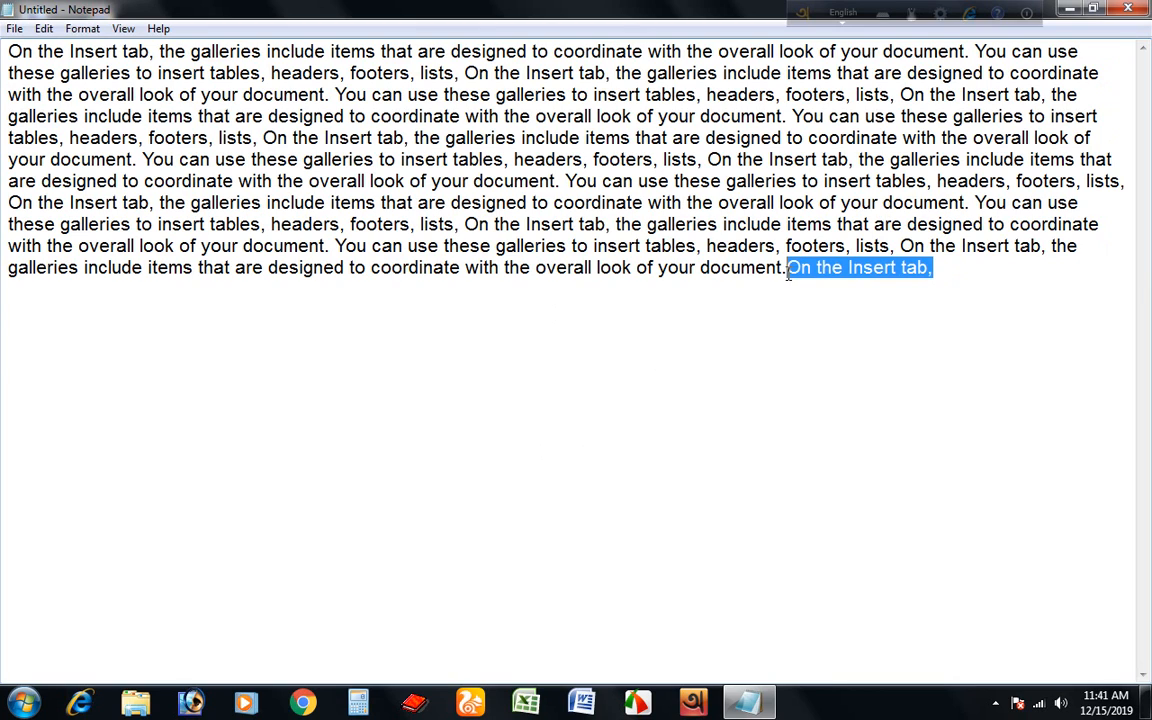
left_click_drag(149, 51, 6, 52)
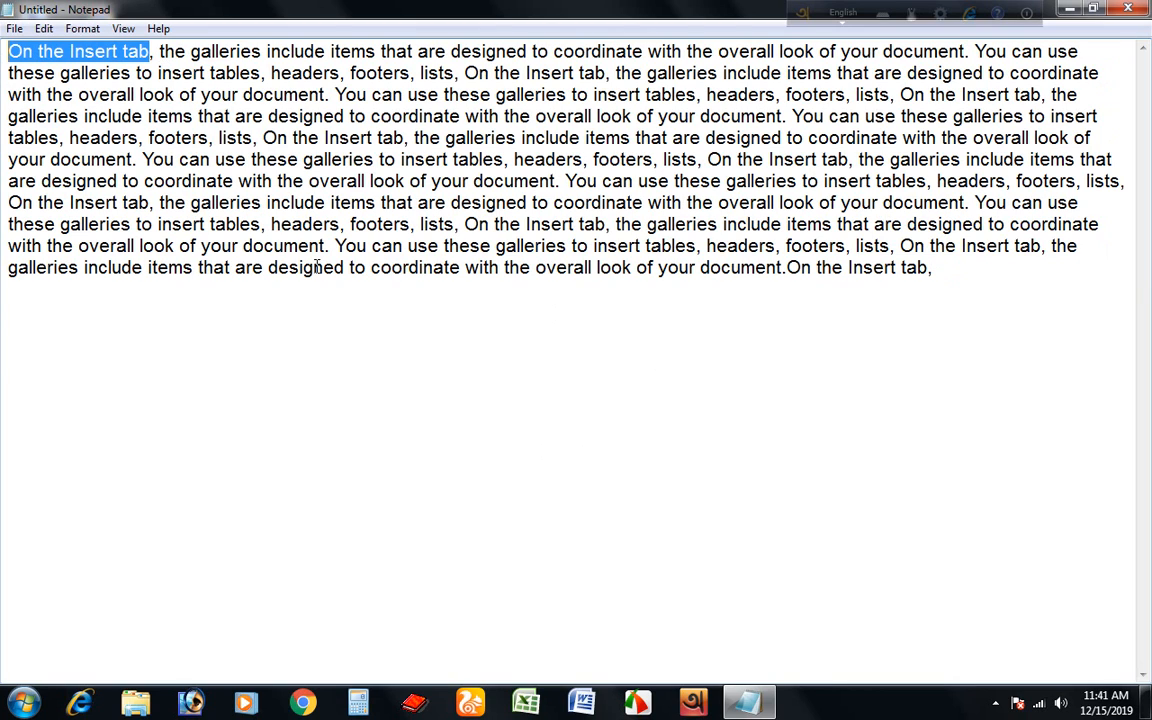
left_click(884, 346)
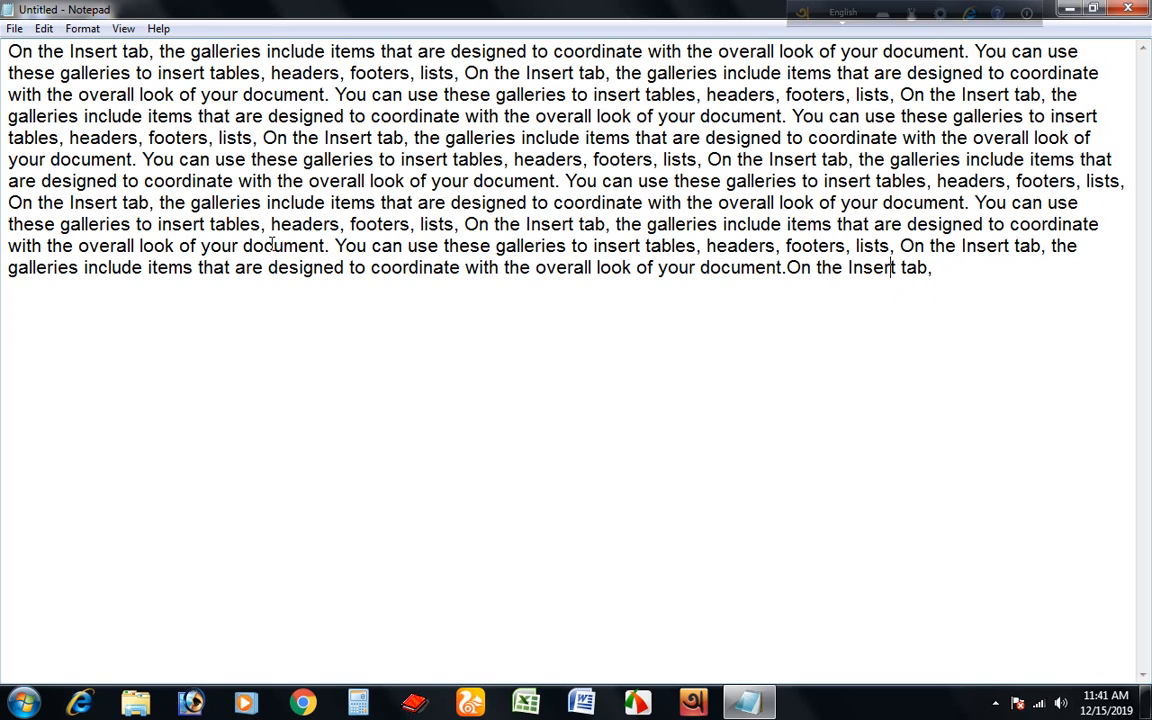
Move the cursor to the start of the text and search for "tables" with Find.
left_click(43, 28)
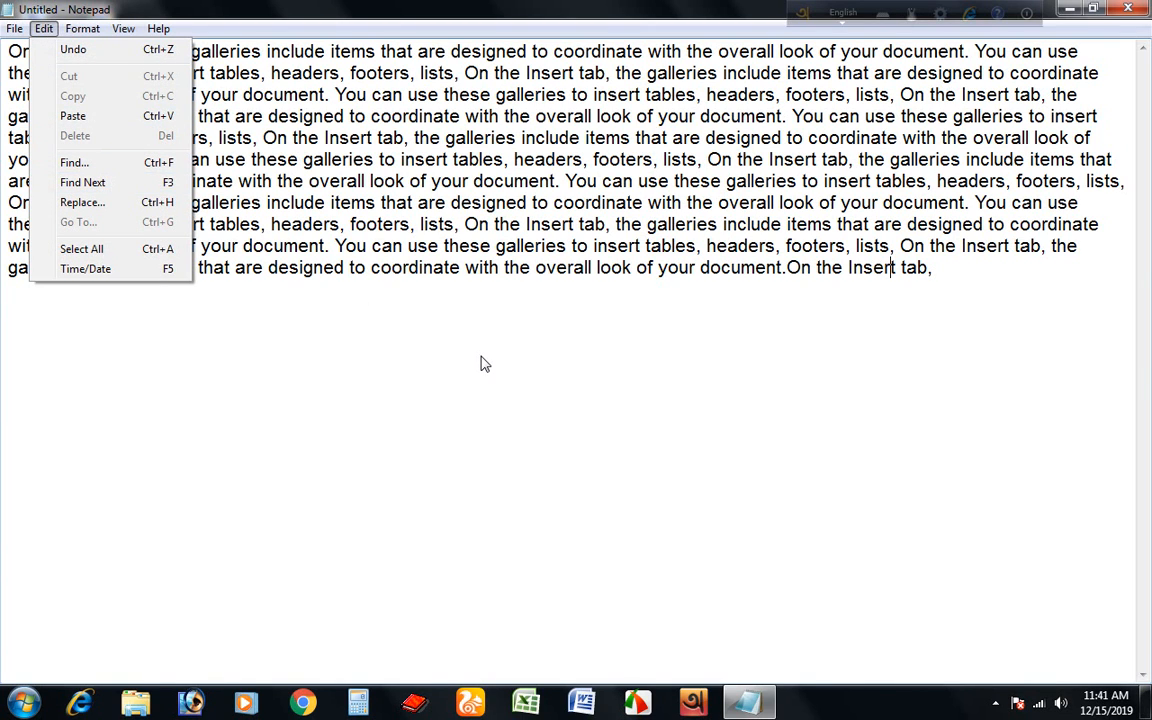
left_click(420, 338)
key("ctrl+Home")
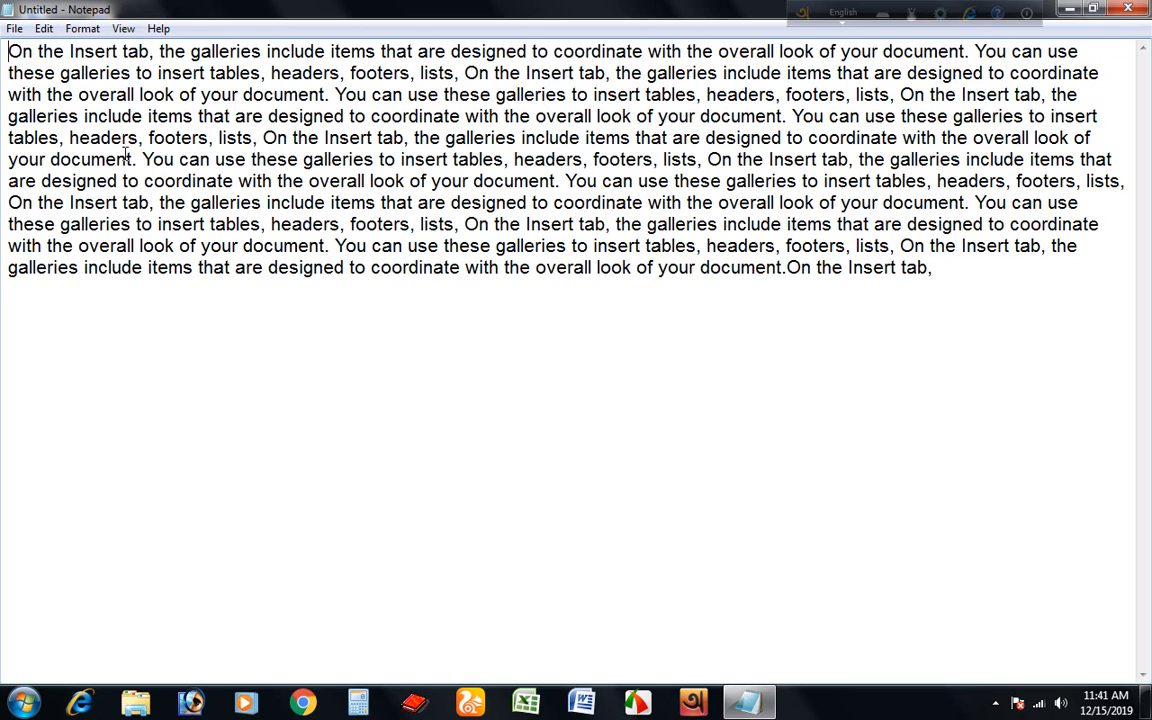
left_click(45, 29)
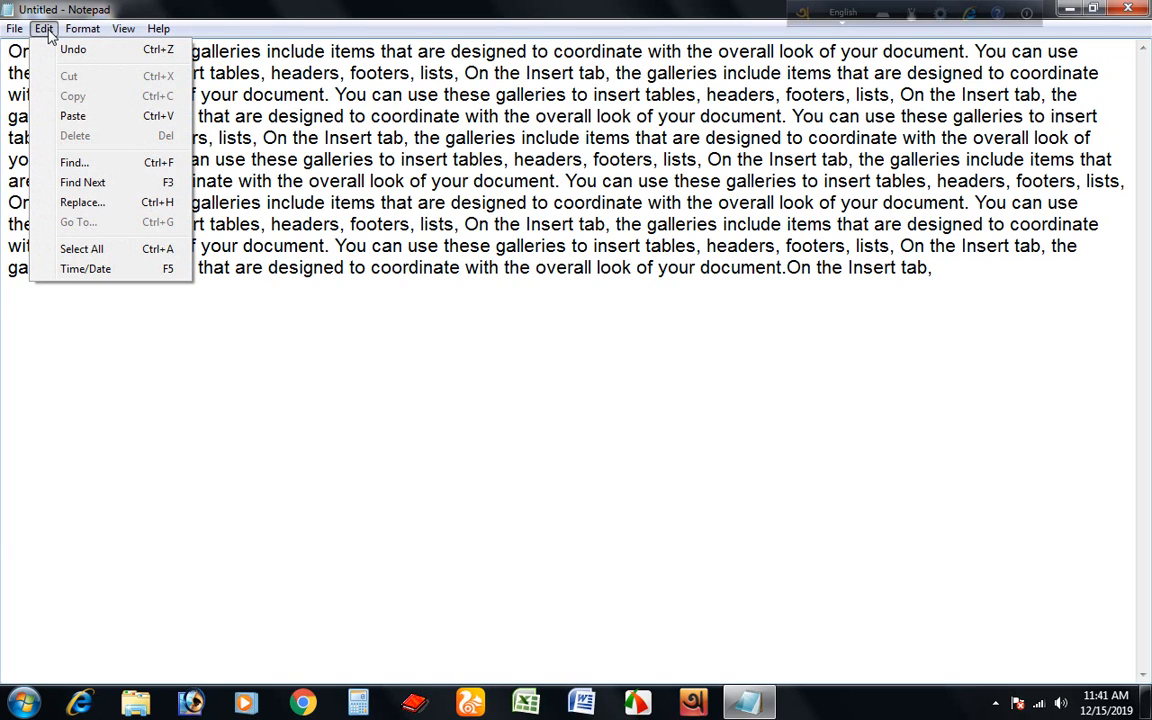
left_click(85, 166)
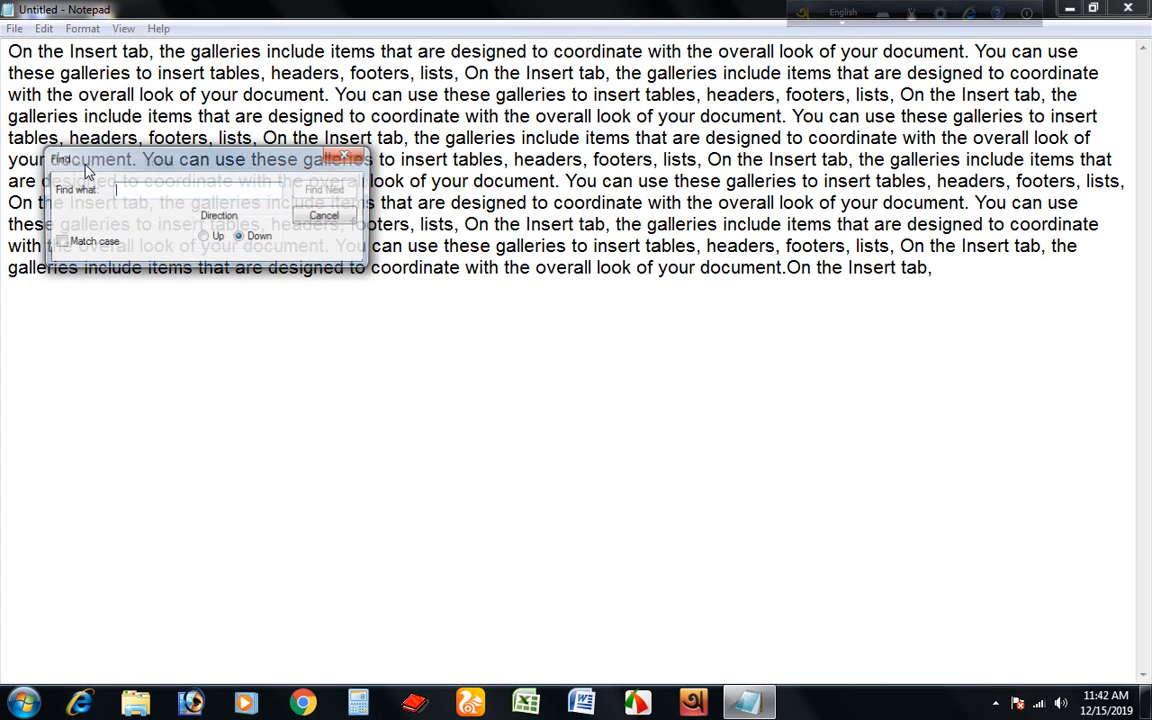
left_click_drag(255, 158, 553, 248)
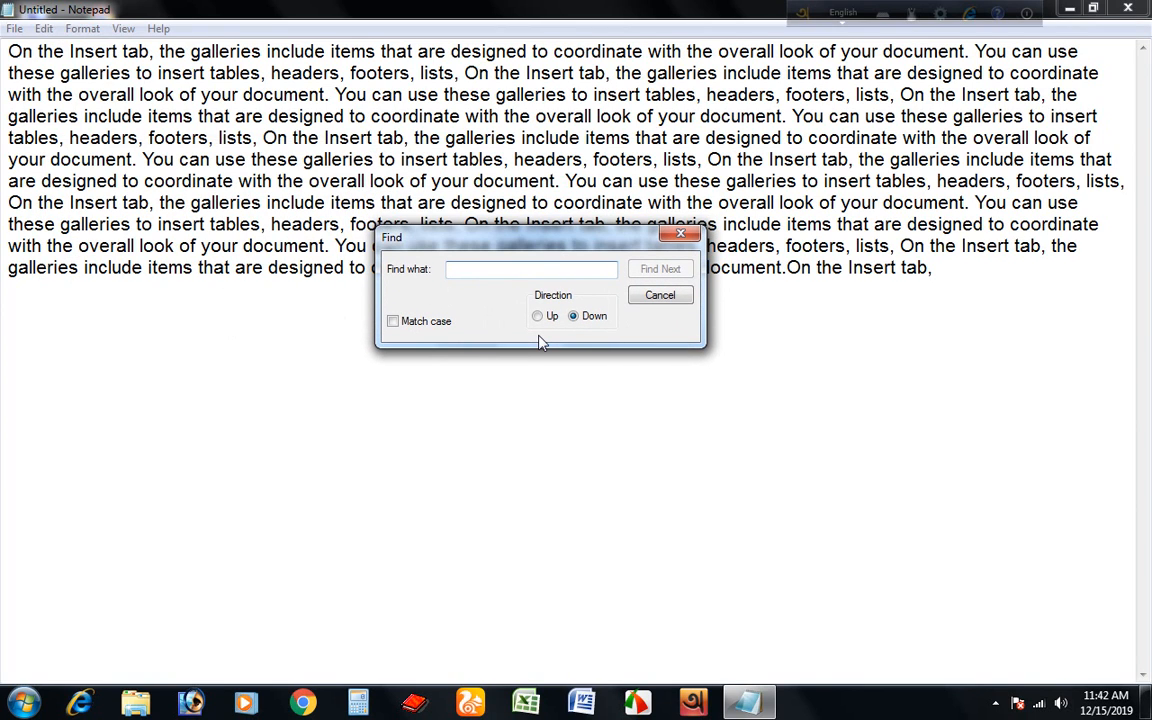
type("ta")
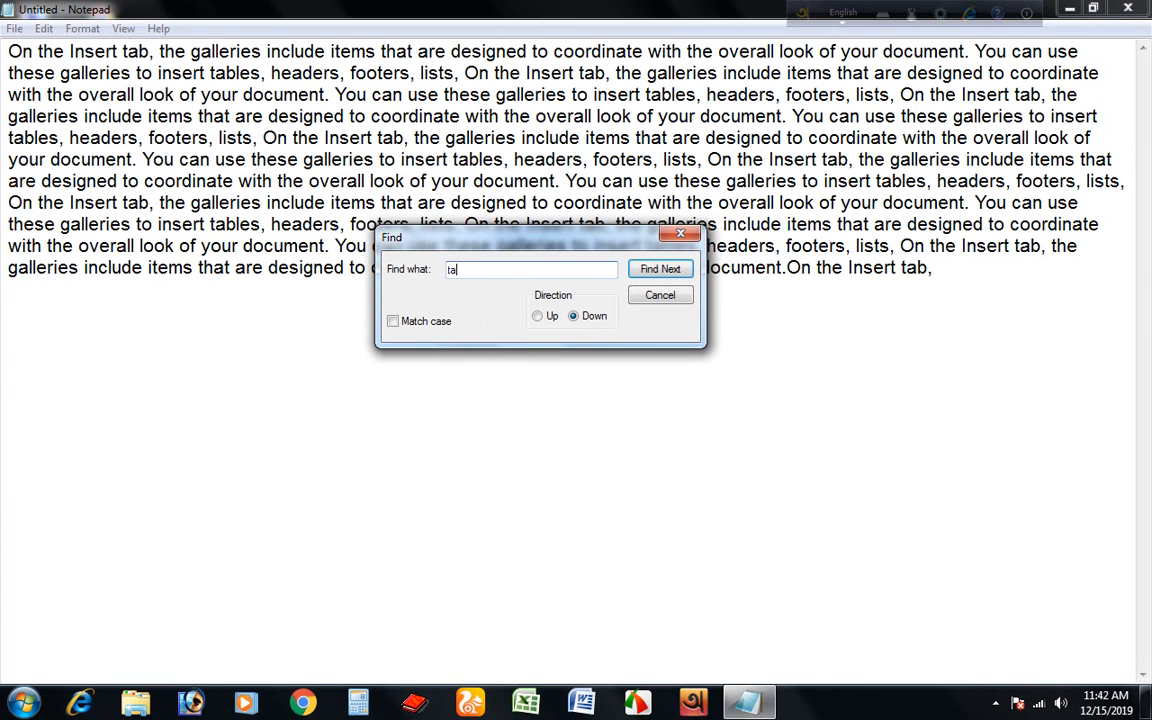
type("bles")
left_click(660, 270)
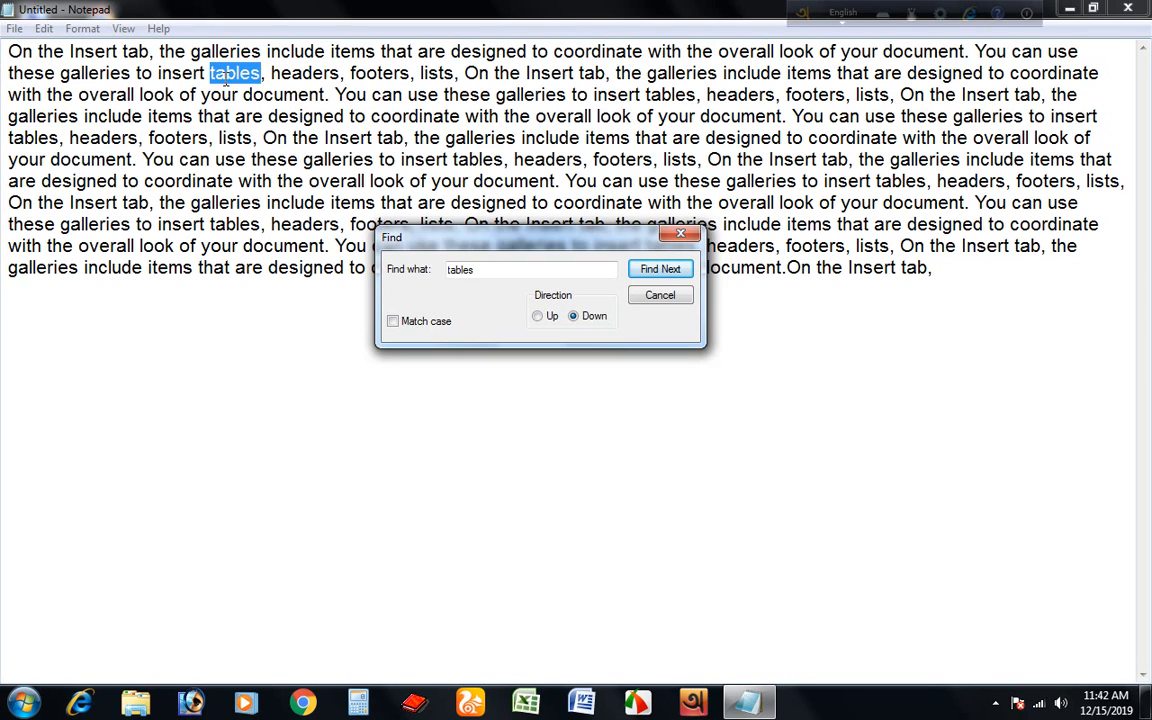
Step through each further occurrence of "tables" to the end of the text, then close the Find dialog.
left_click(660, 272)
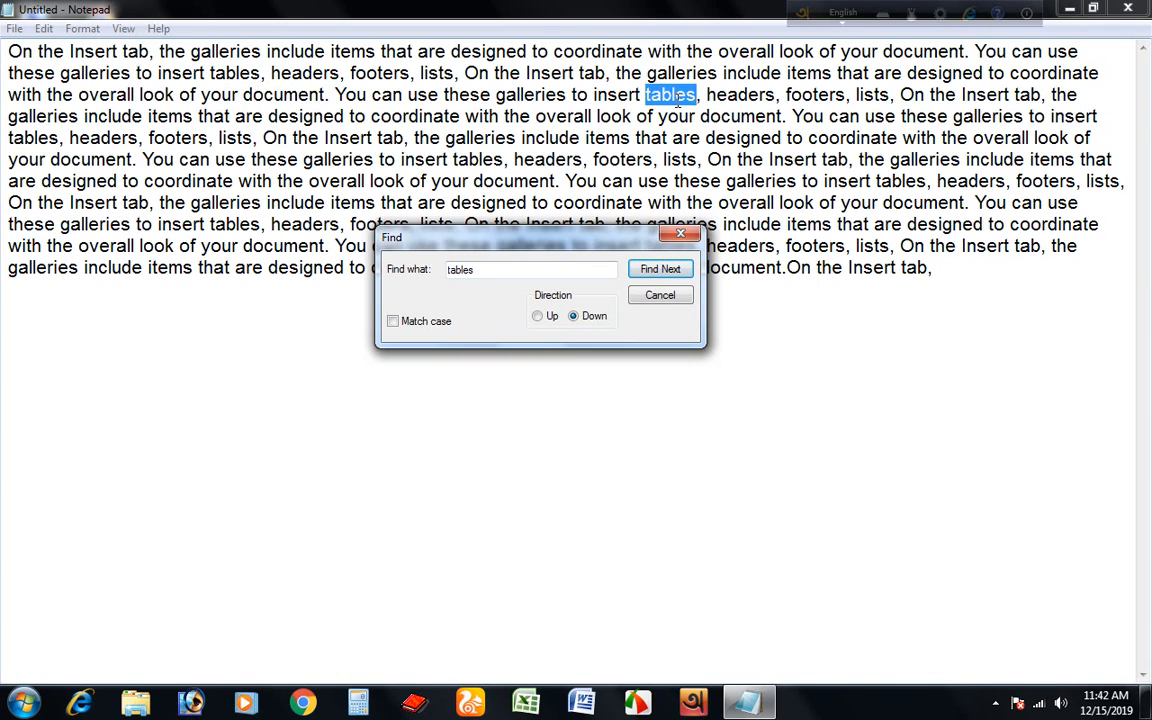
left_click(664, 275)
left_click(664, 272)
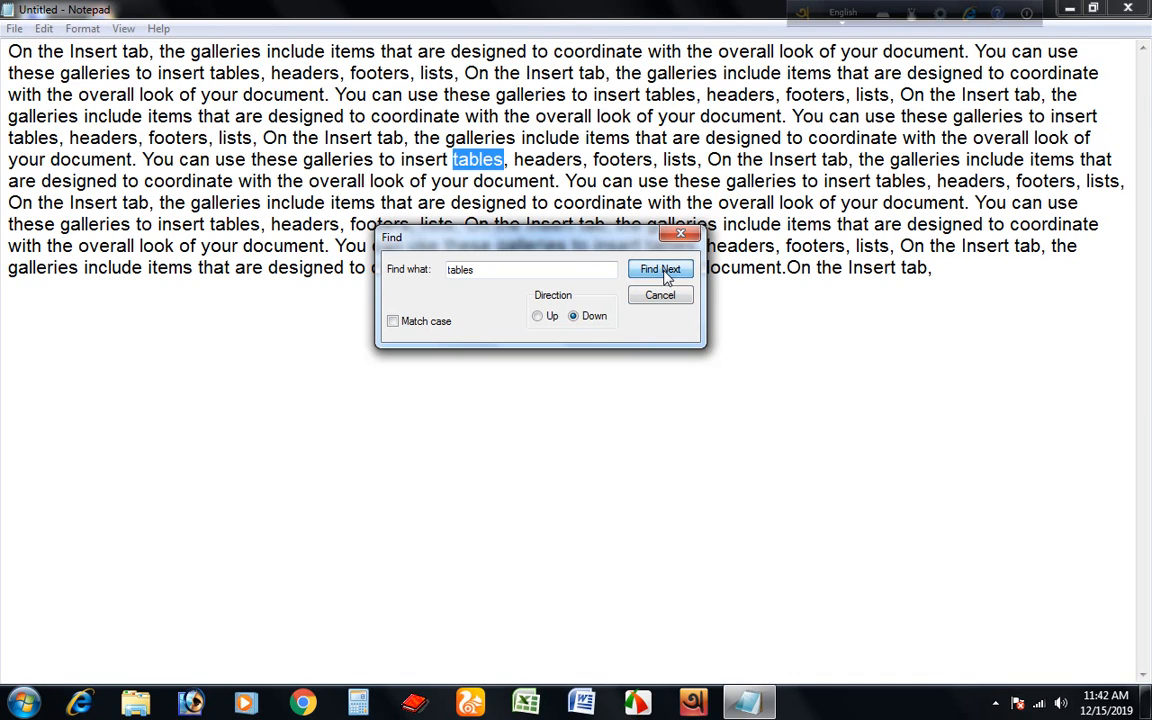
left_click(664, 272)
left_click(664, 272)
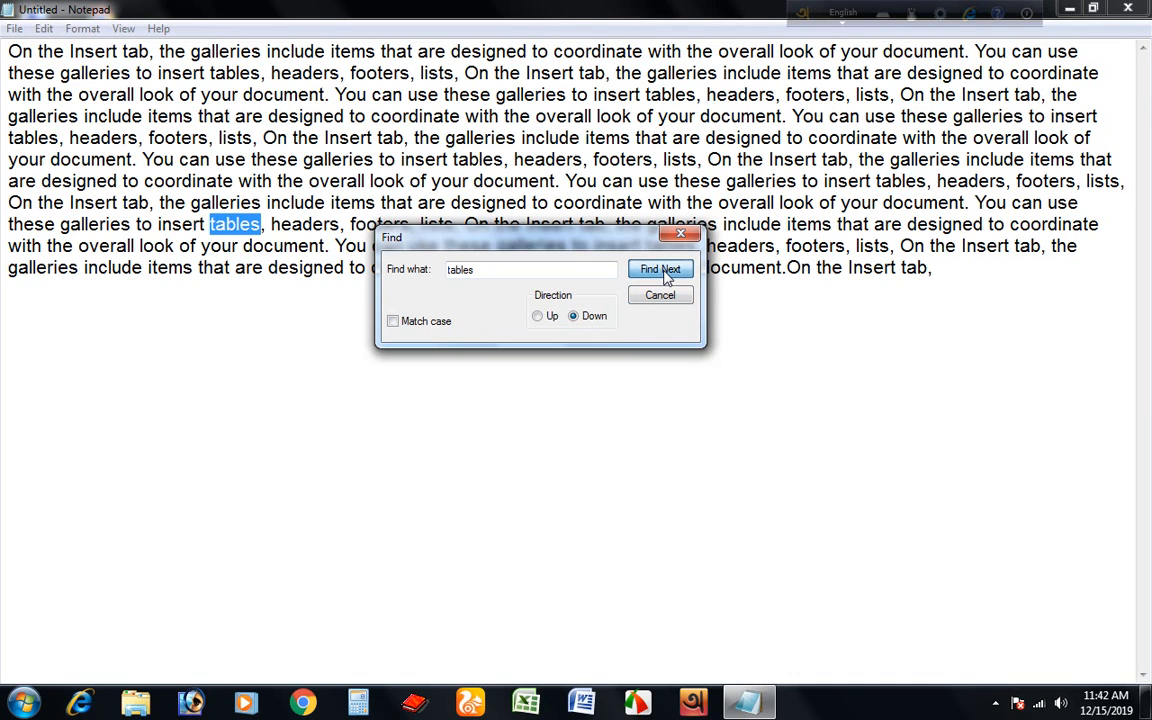
left_click(664, 272)
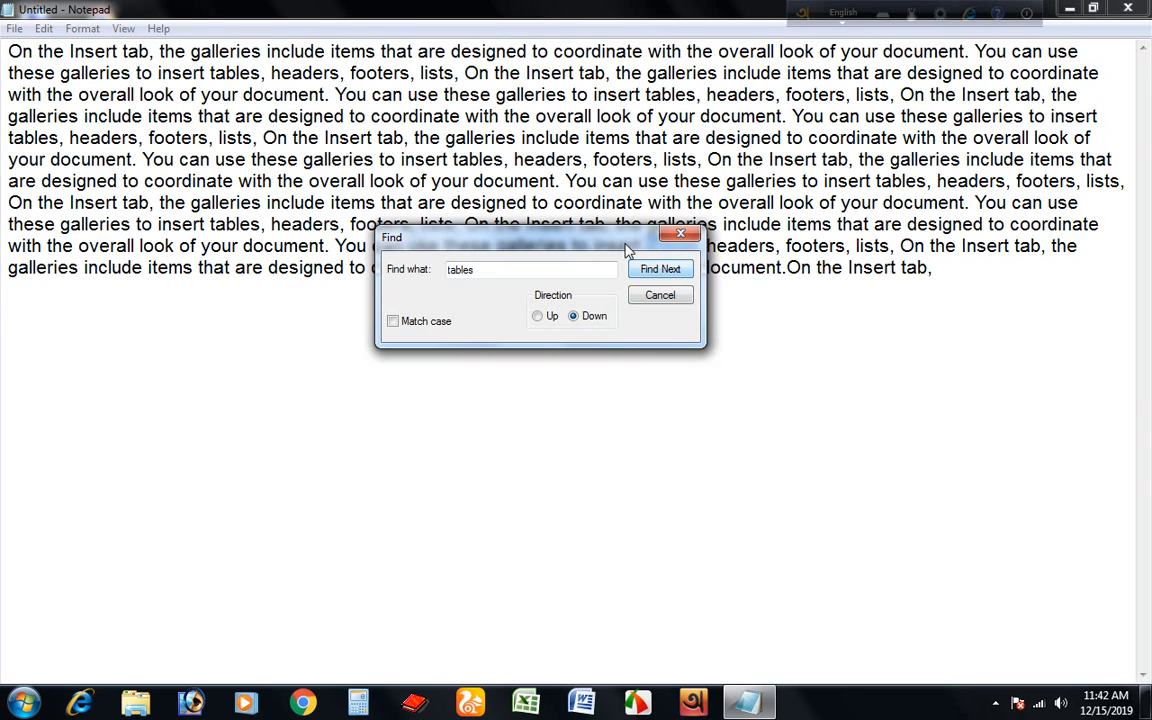
left_click_drag(566, 231, 584, 361)
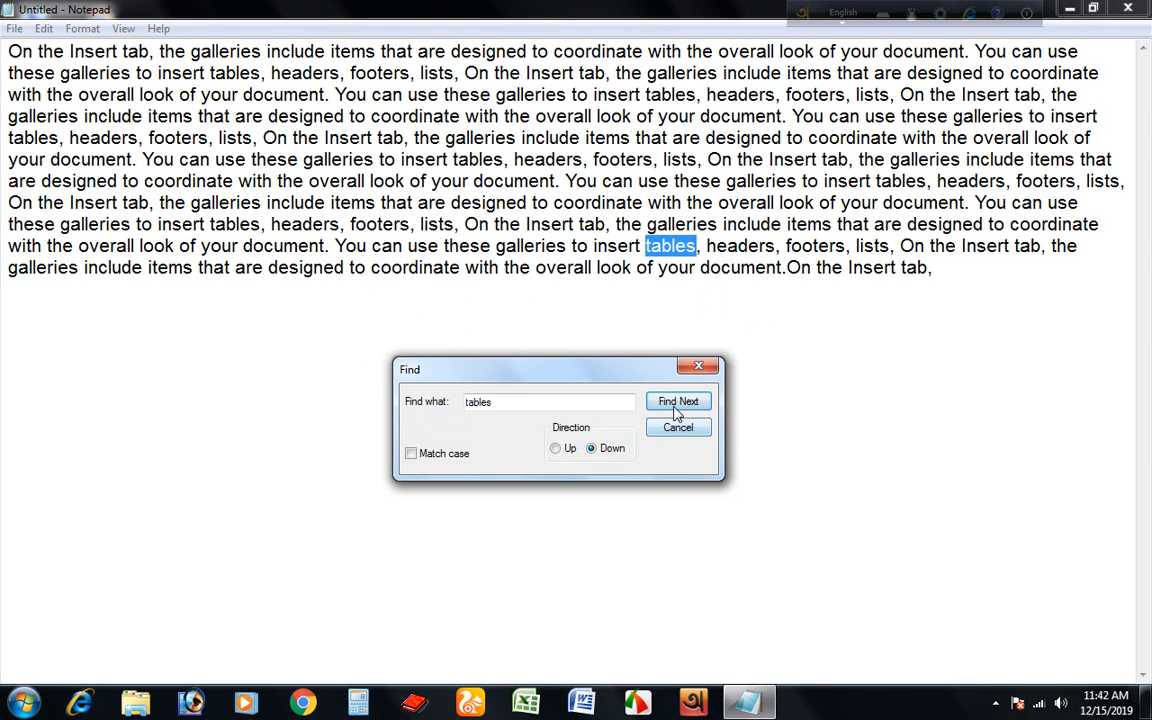
left_click(678, 404)
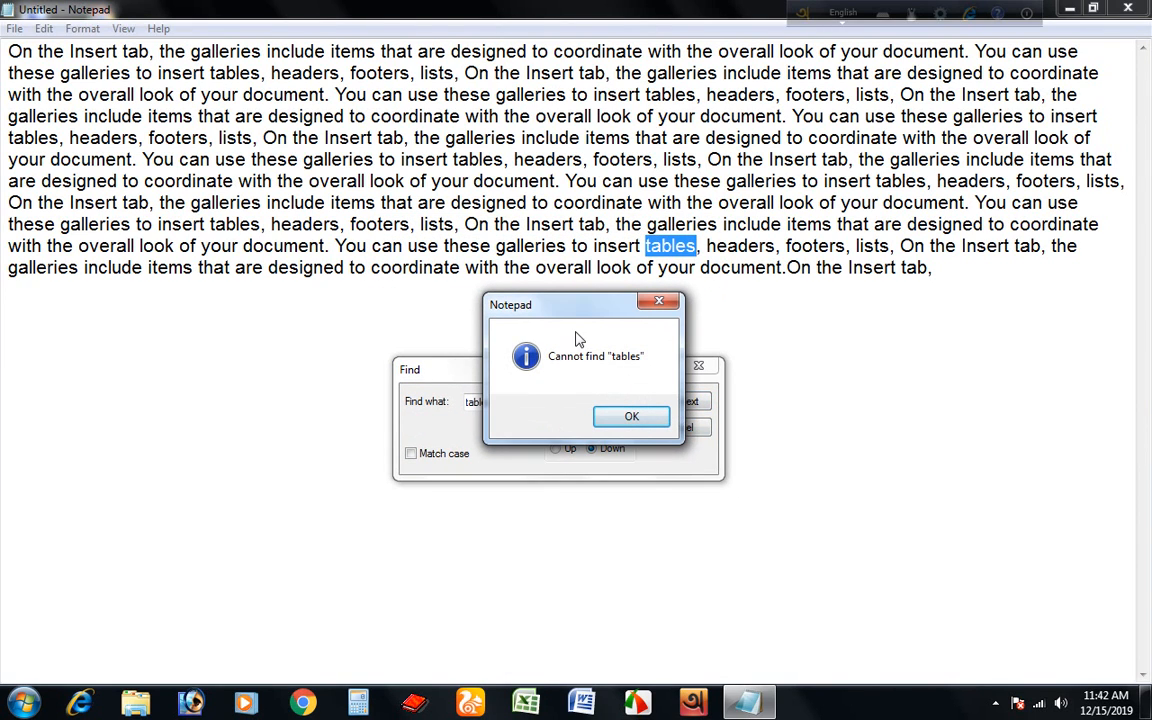
left_click(659, 303)
key("Escape")
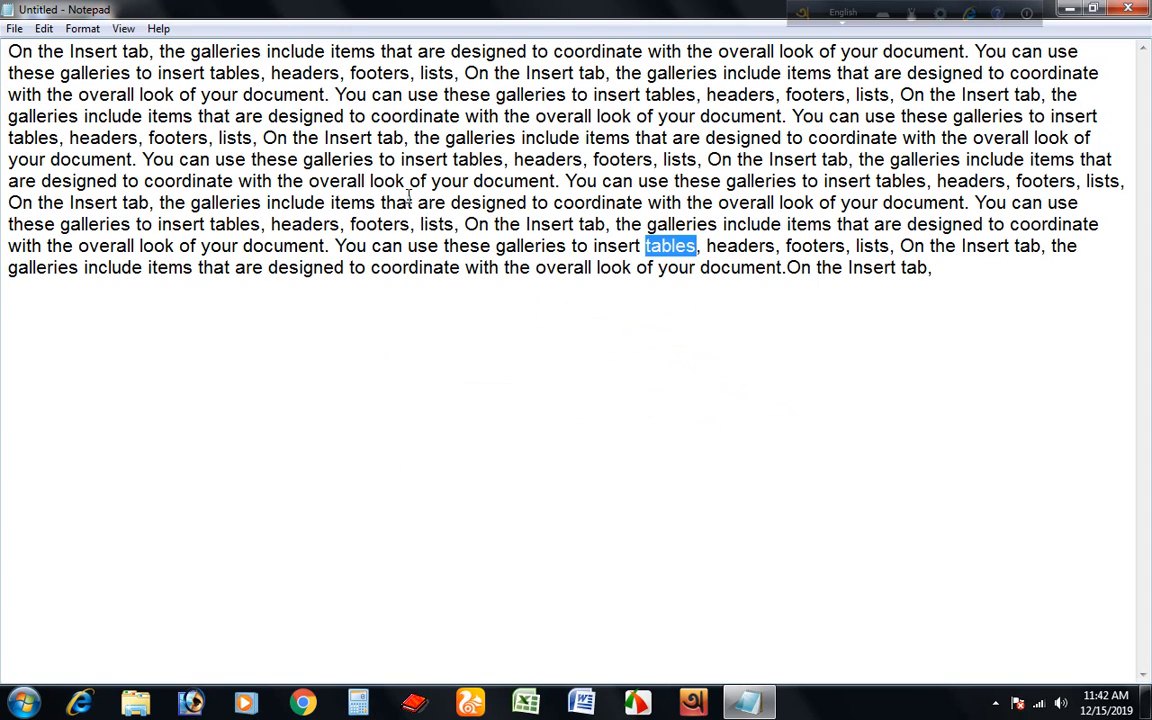
Open Replace with "tables" as the search text and enter "tab" as the replacement.
left_click(44, 29)
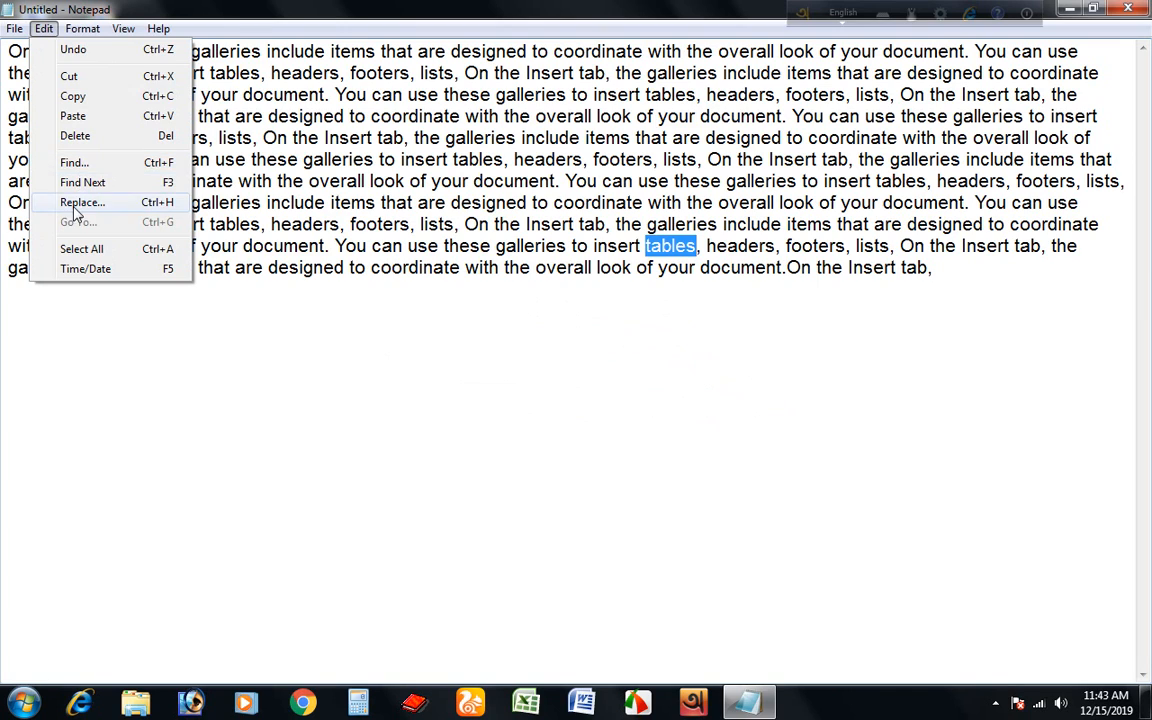
left_click(402, 420)
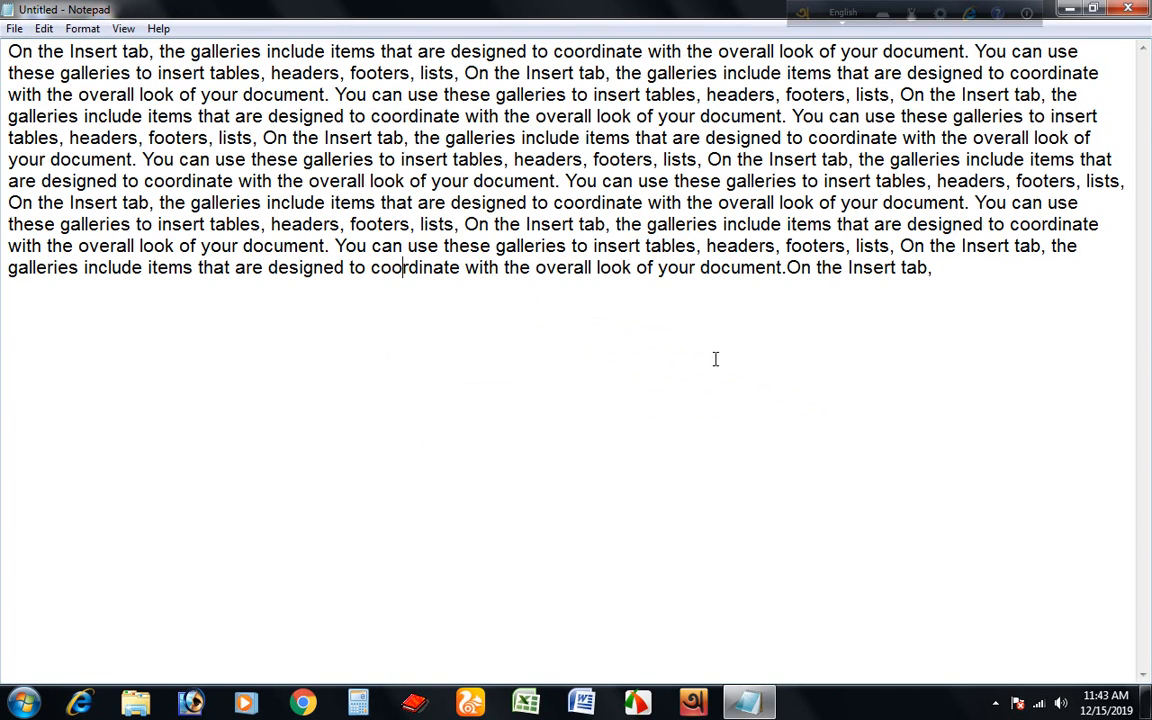
left_click(50, 35)
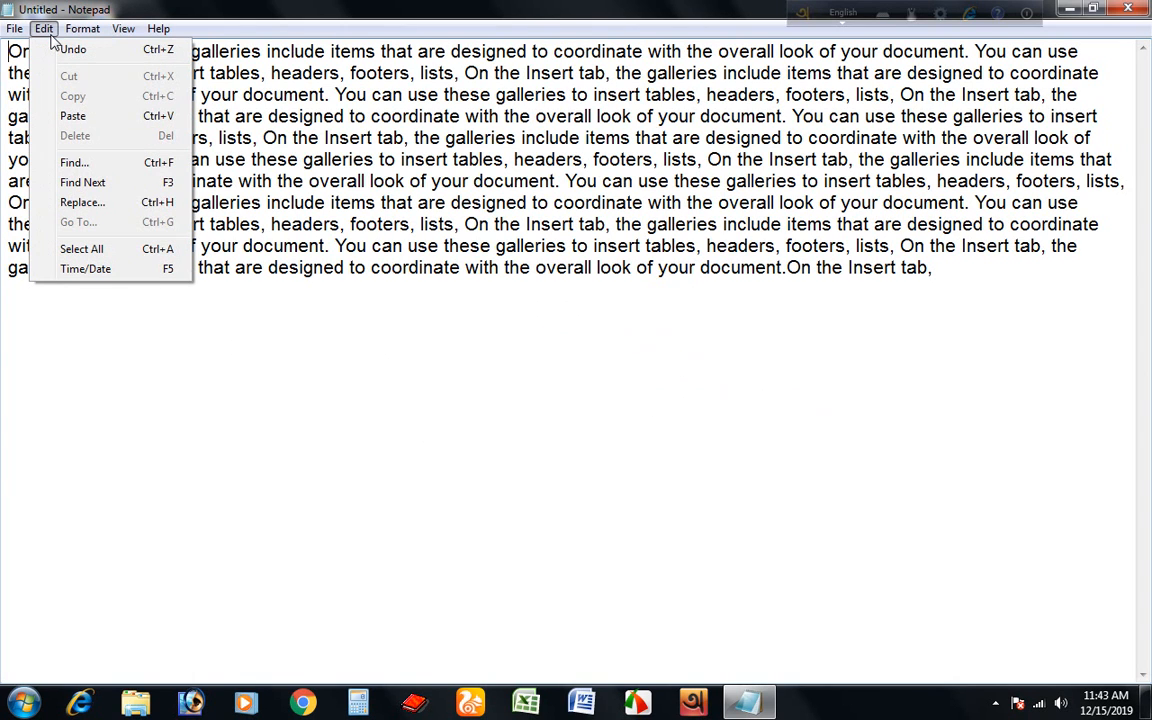
left_click(80, 203)
left_click_drag(175, 121, 566, 298)
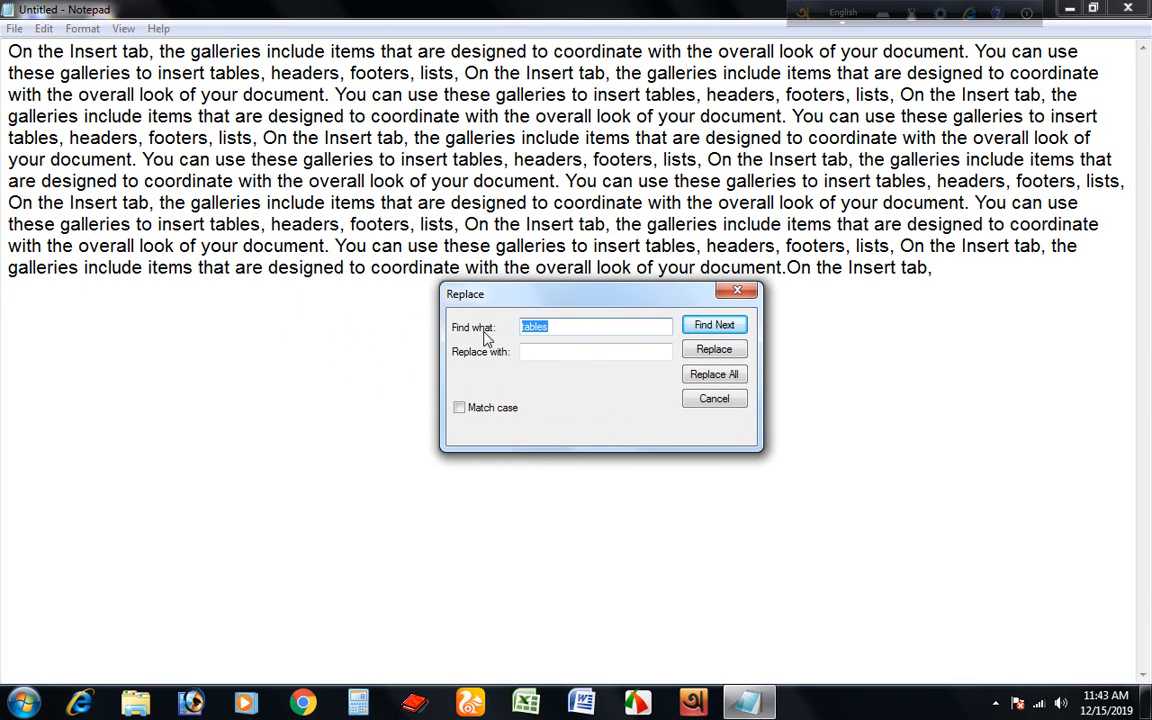
left_click(588, 326)
left_click(552, 349)
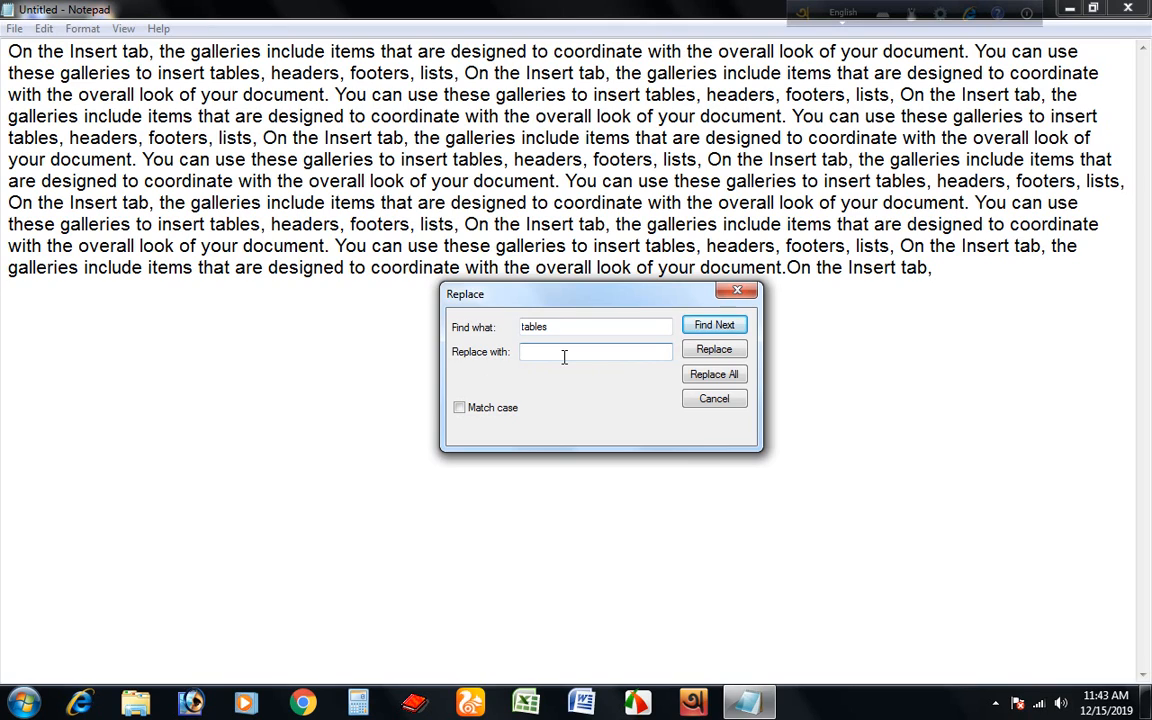
type("tabl")
left_click_drag(646, 294, 679, 325)
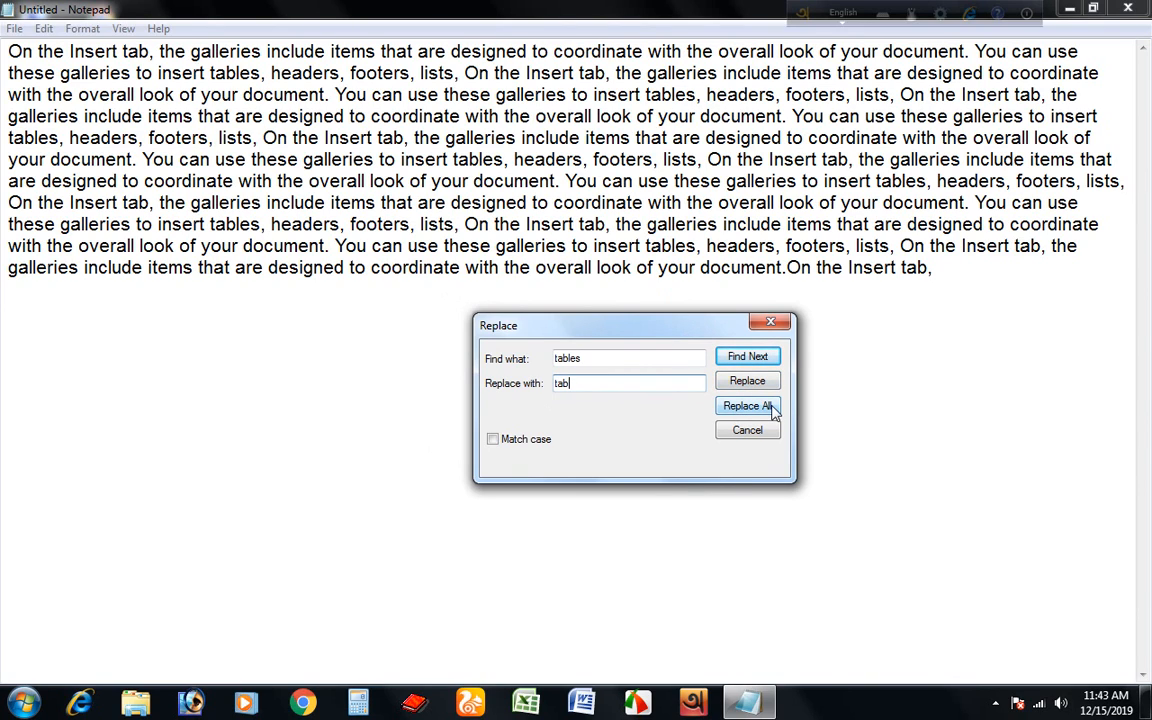
Replace the first two occurrences of "tables" with "tab" one at a time.
left_click(745, 384)
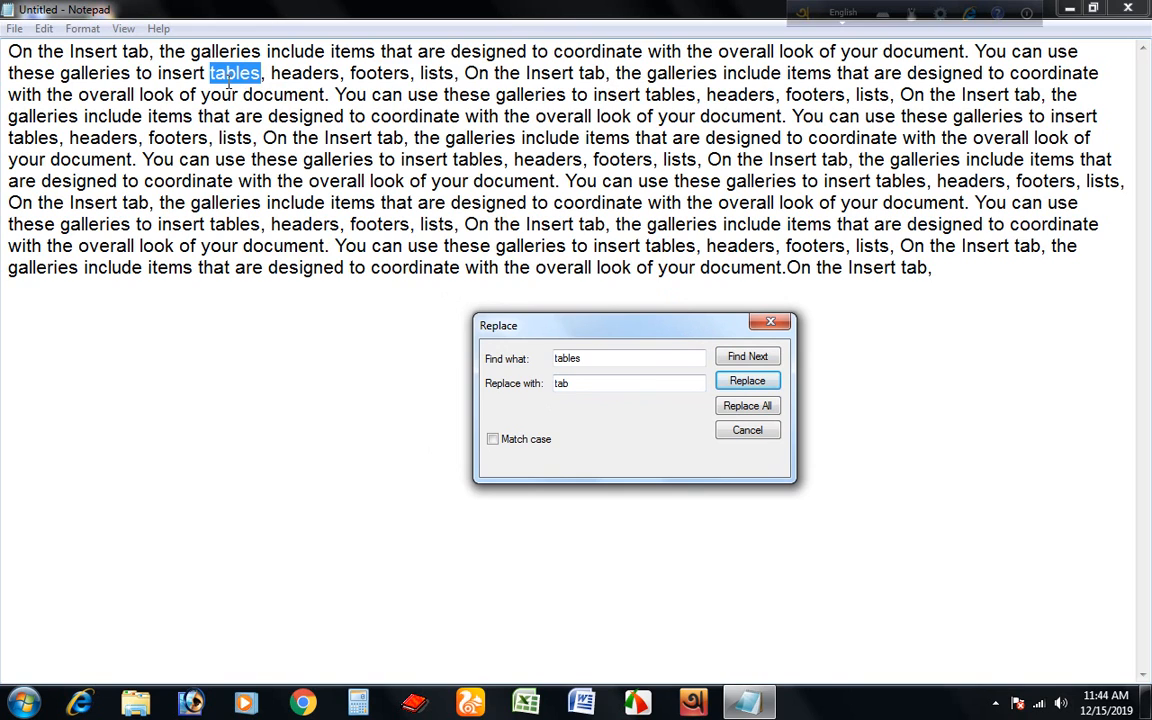
left_click(746, 384)
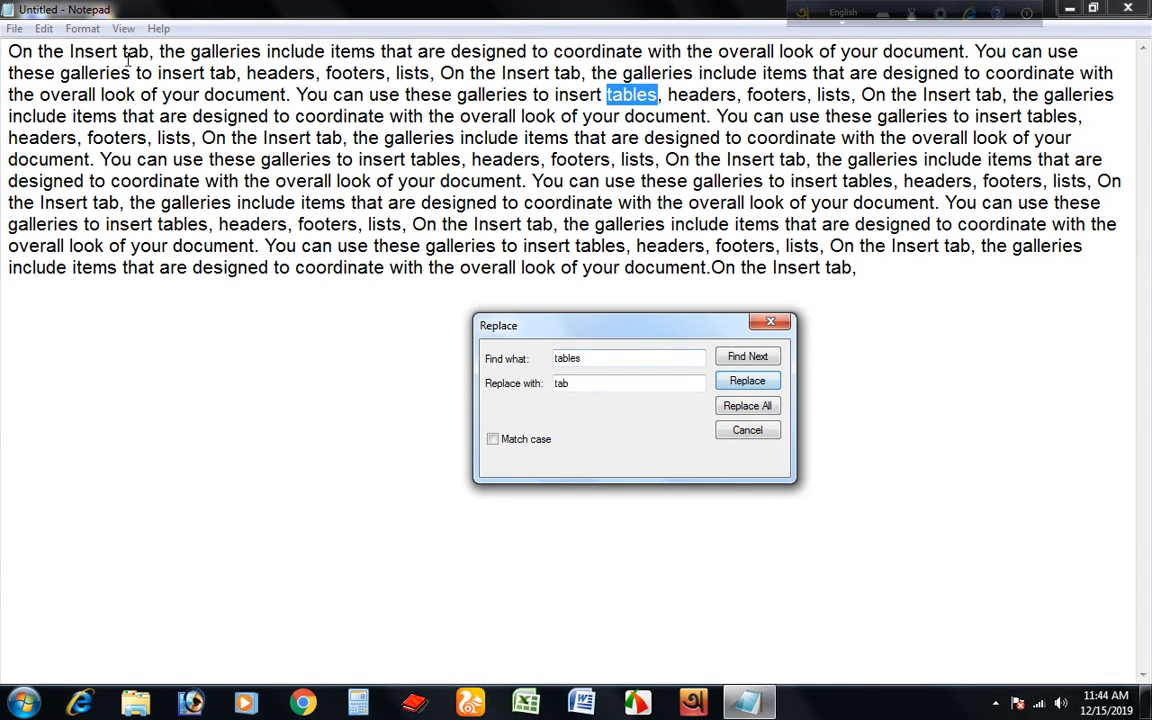
left_click(747, 381)
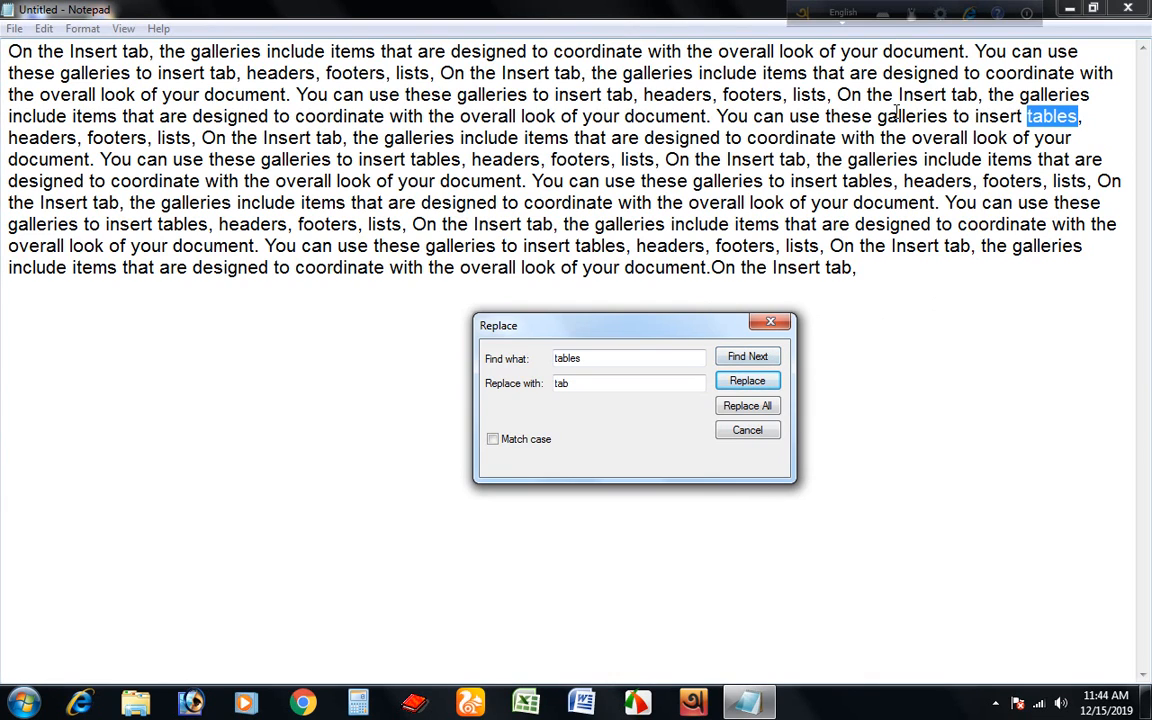
Replace all remaining occurrences of "tables" with "tab" and close the Replace dialog.
left_click(735, 410)
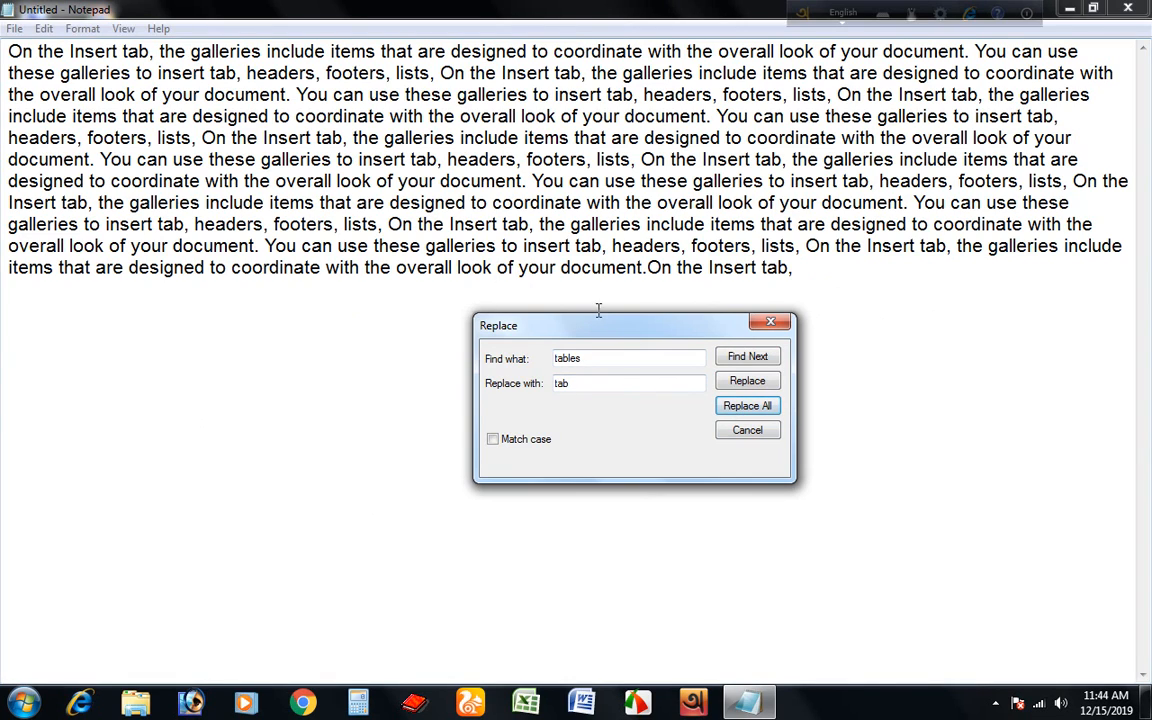
left_click_drag(659, 322, 637, 370)
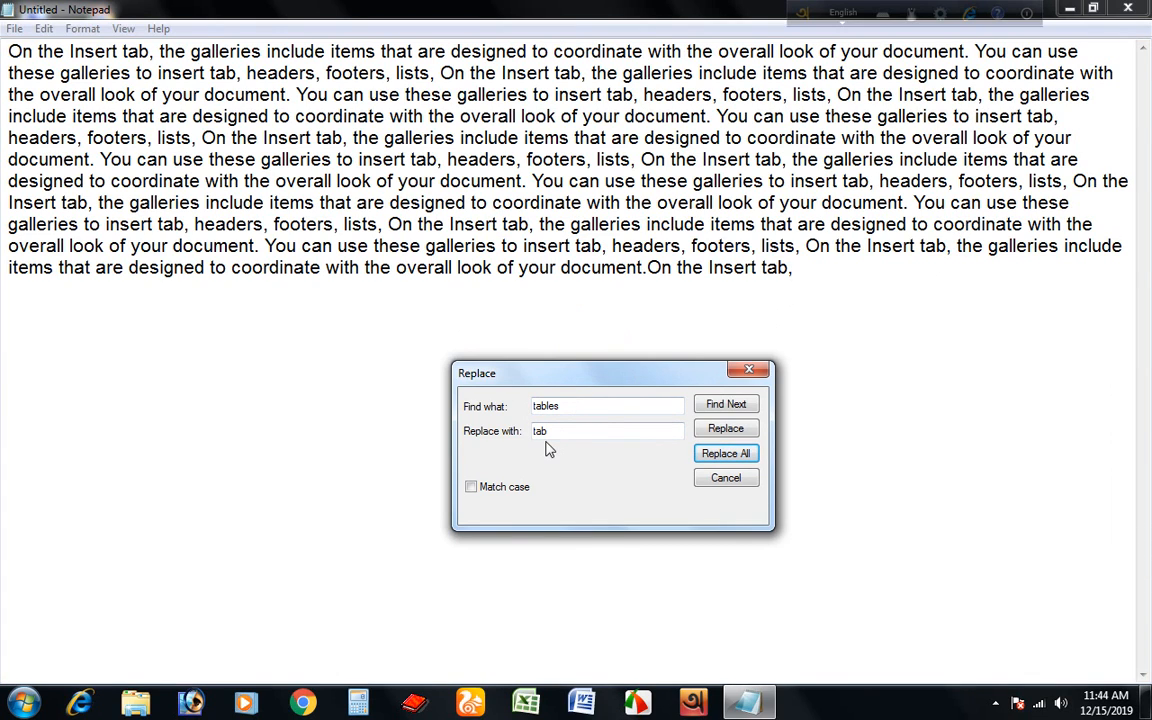
left_click(749, 372)
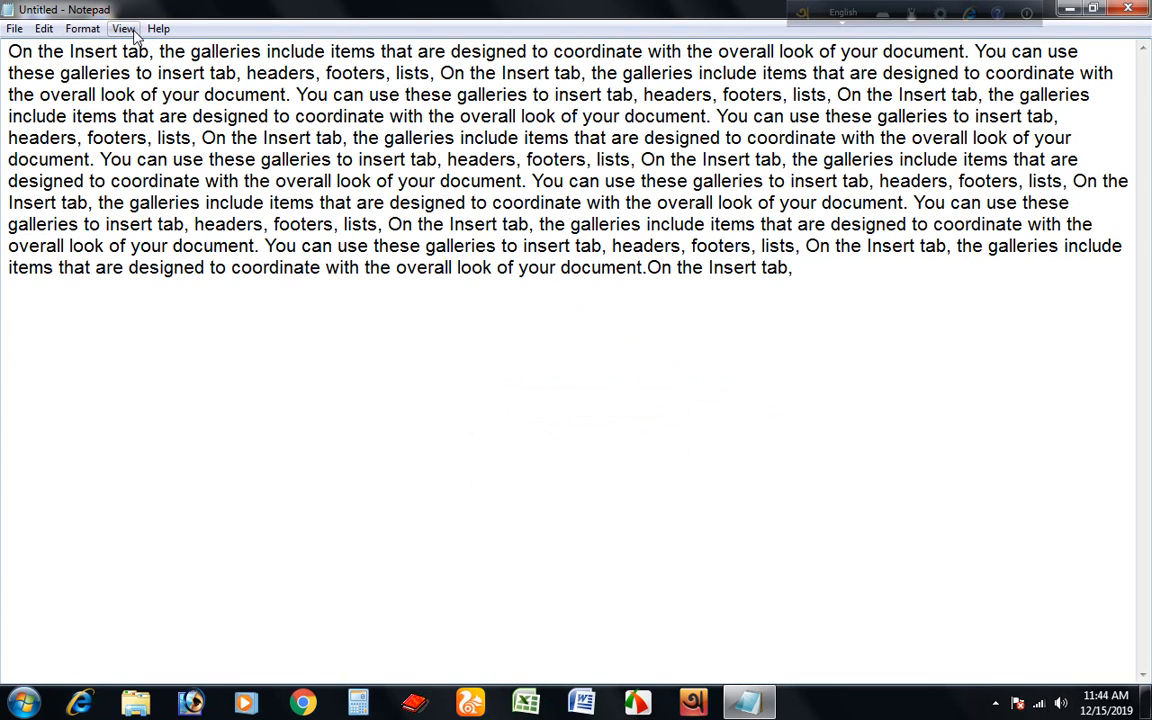
Turn off word wrap and jump to line 2 with Go To.
left_click(90, 30)
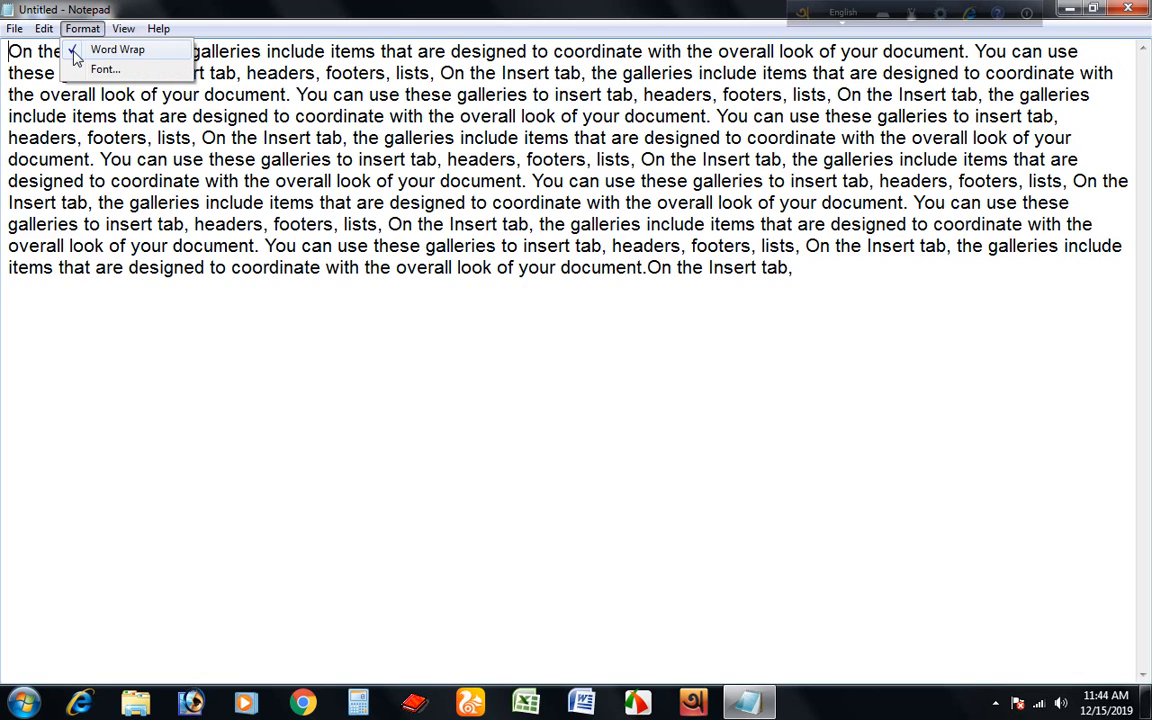
left_click(75, 50)
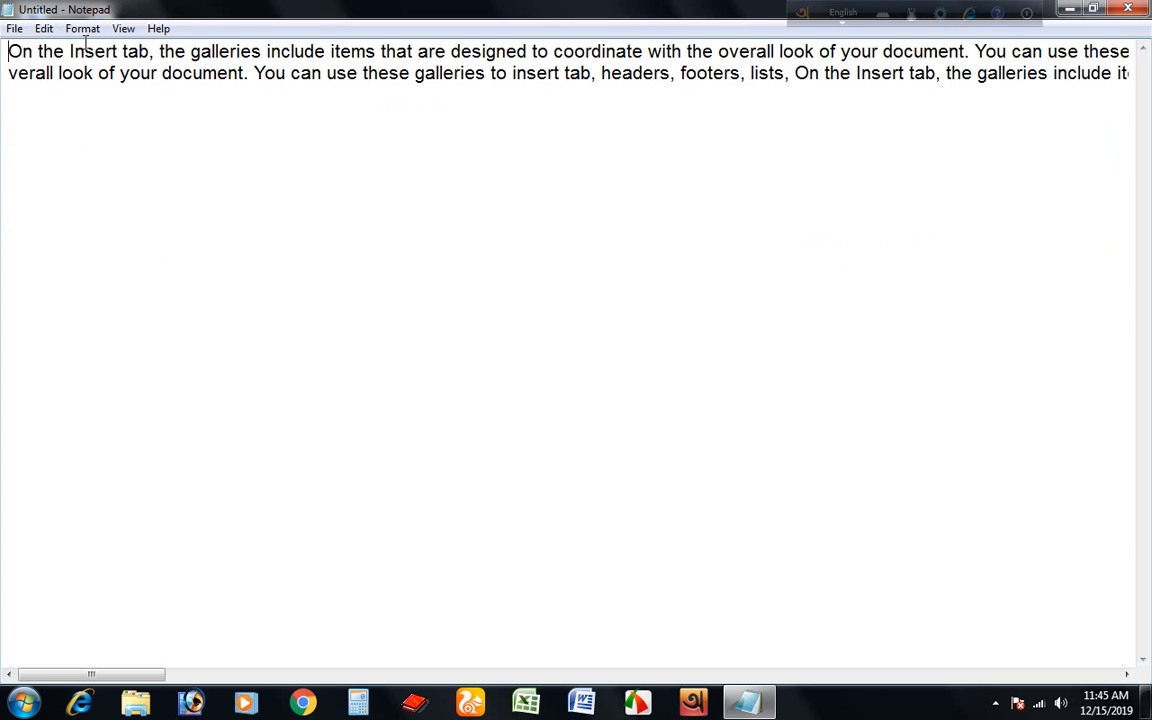
left_click(44, 28)
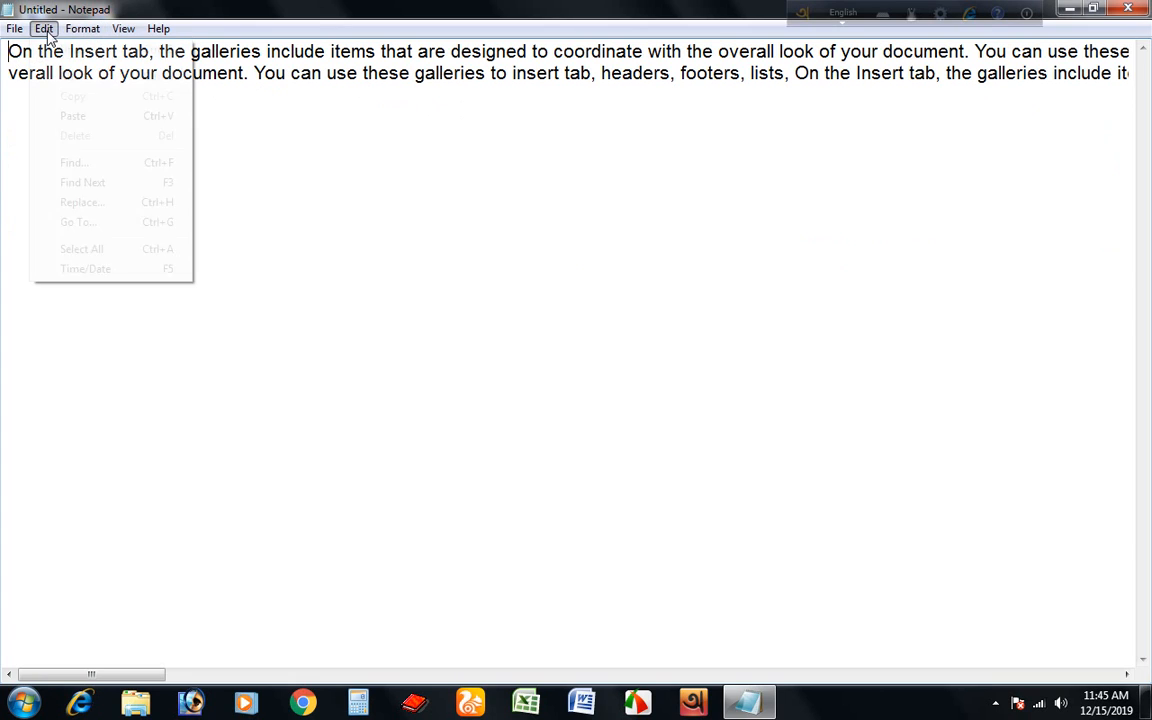
left_click(85, 225)
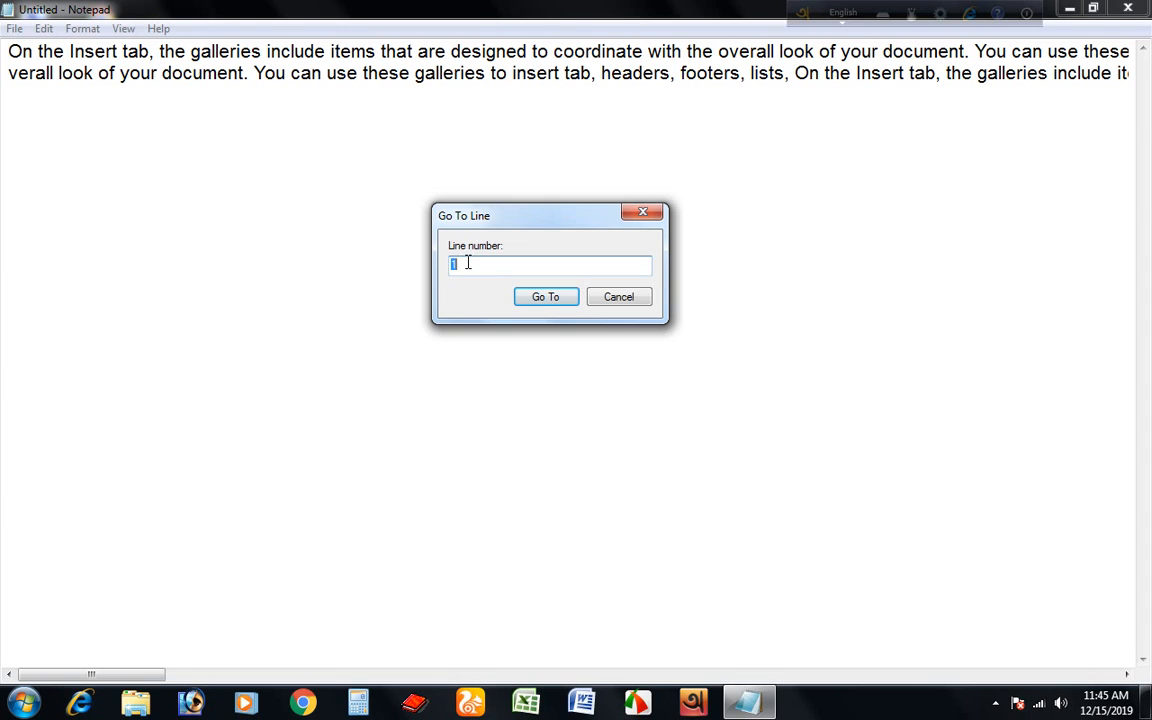
left_click(553, 296)
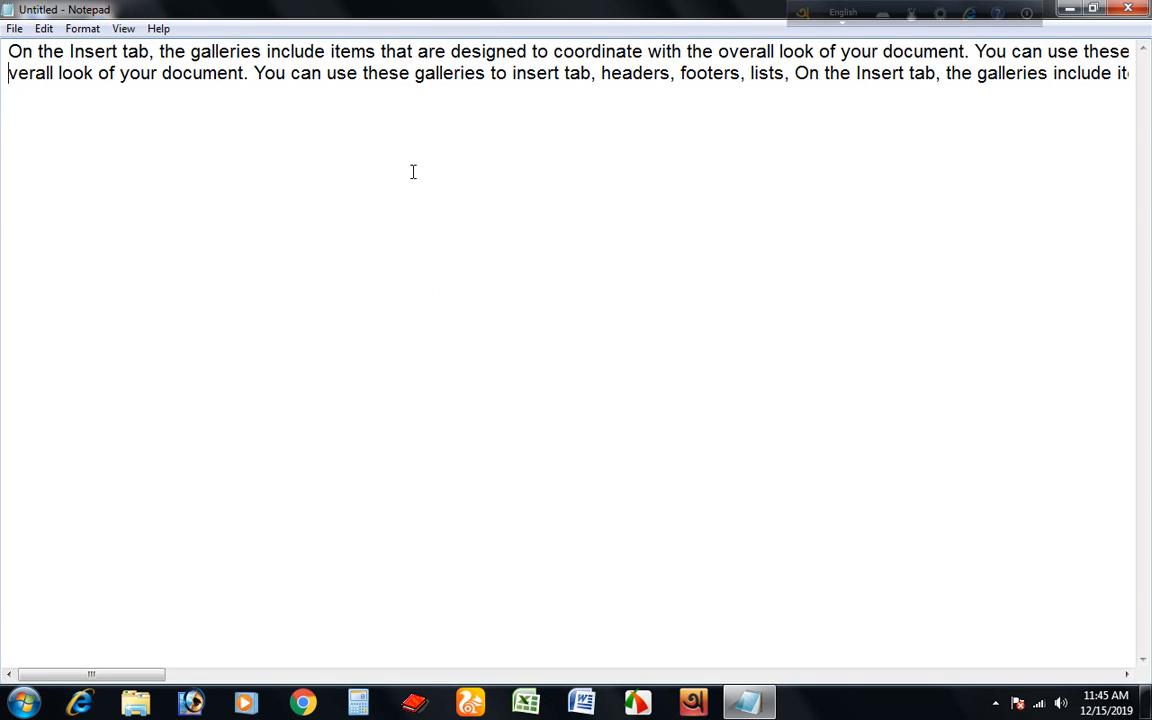
Turn word wrap back on.
left_click(44, 29)
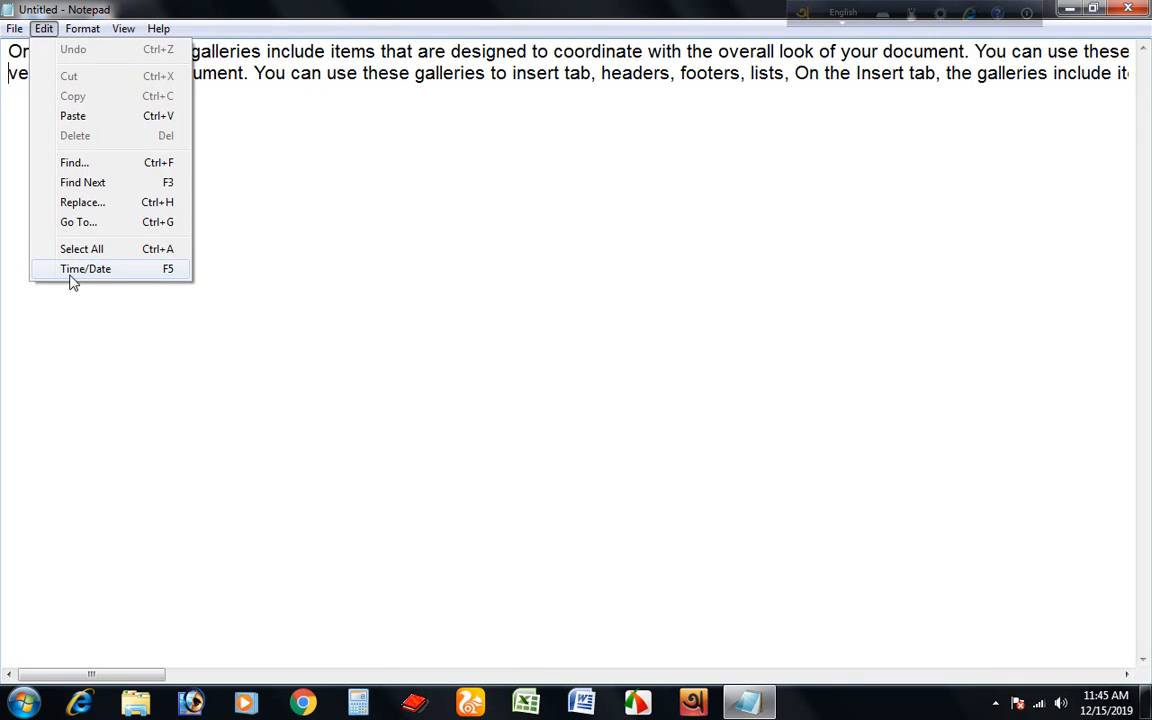
left_click(329, 280)
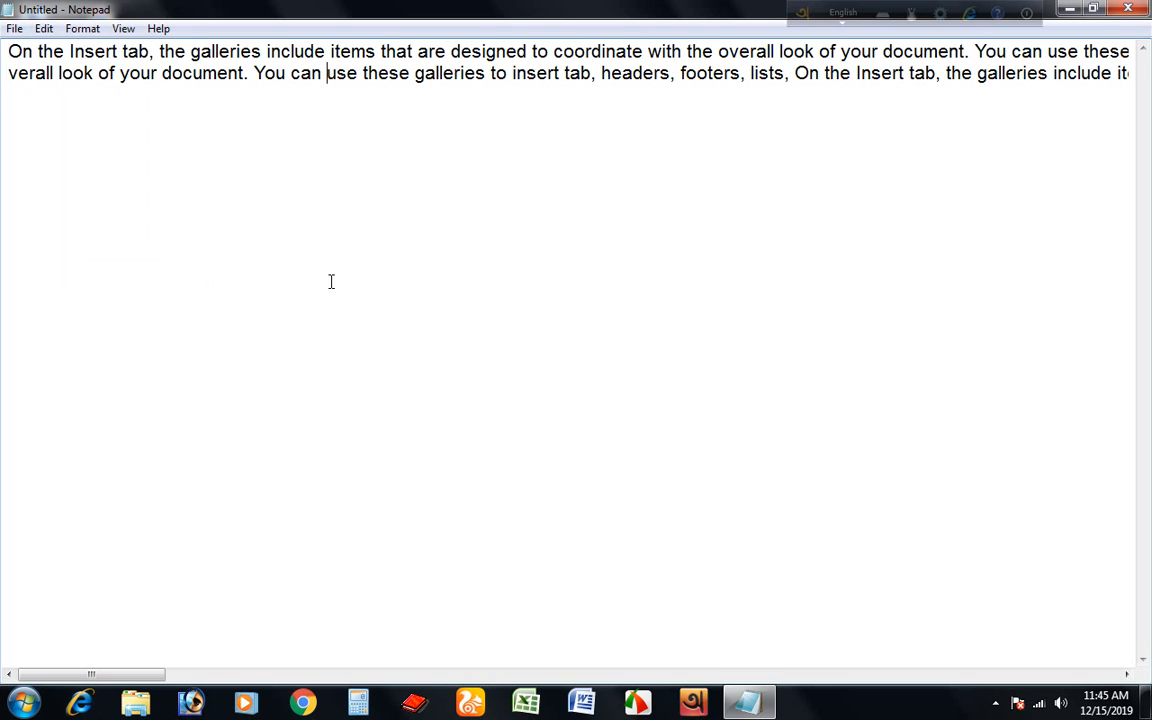
left_click(82, 28)
left_click(98, 47)
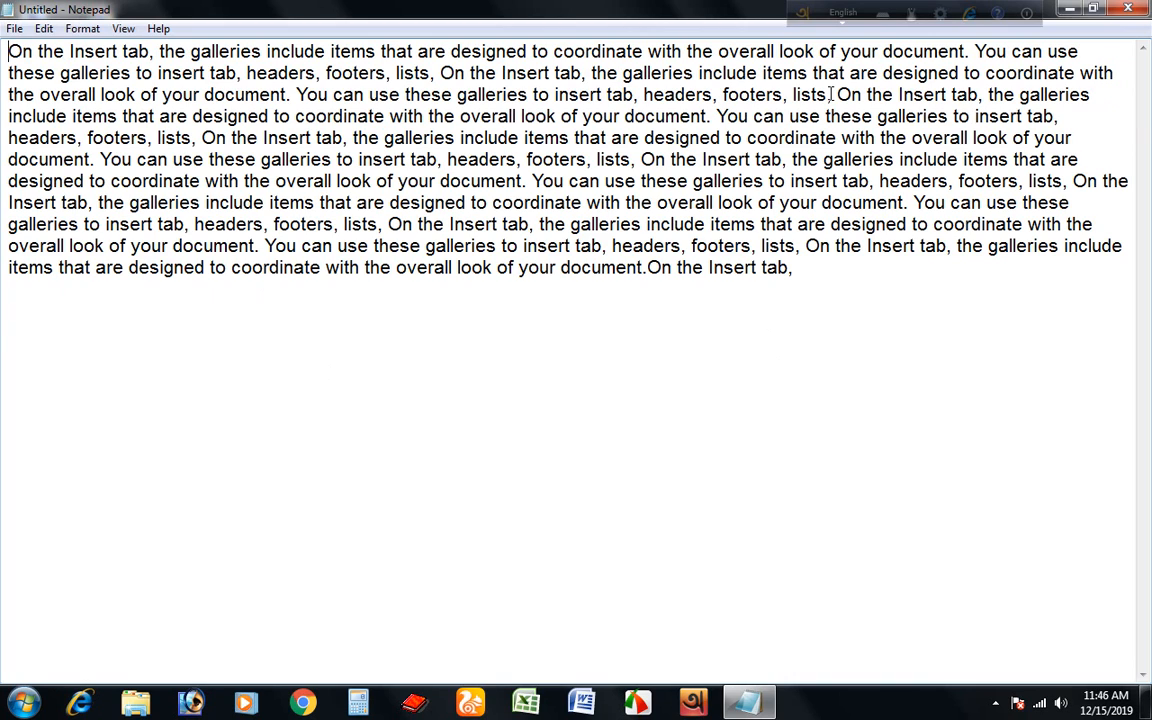
Insert the current time and date at the end of the paragraph.
left_click(797, 268)
left_click(42, 30)
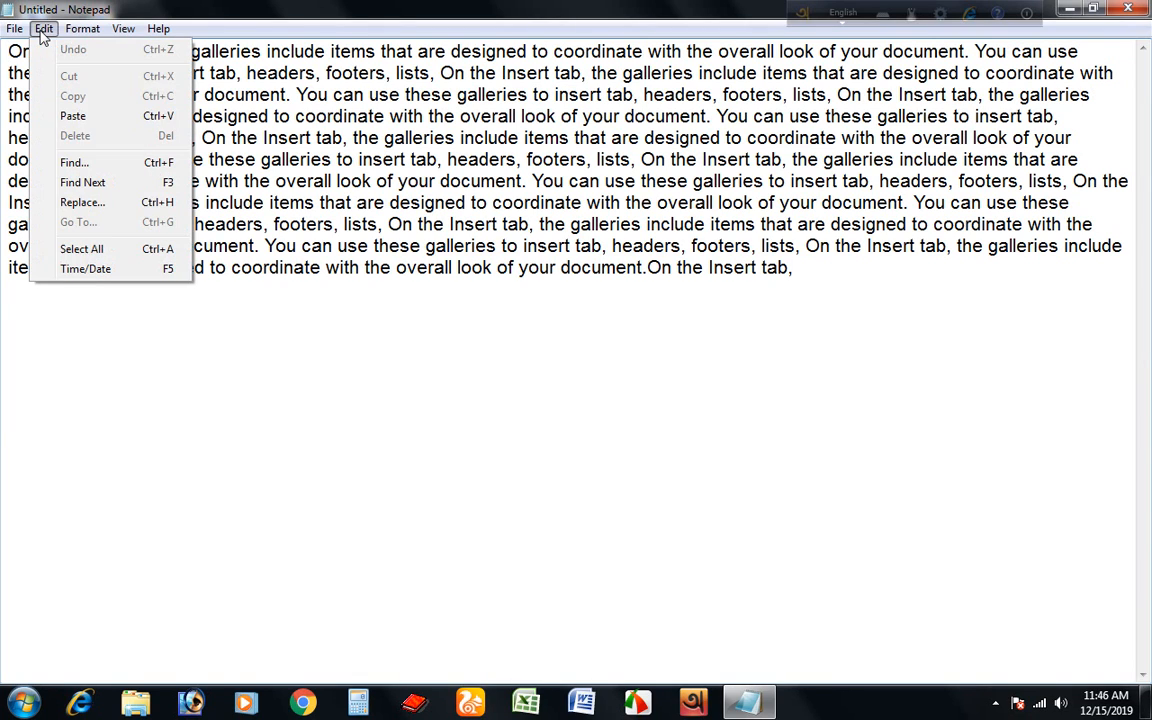
left_click(84, 270)
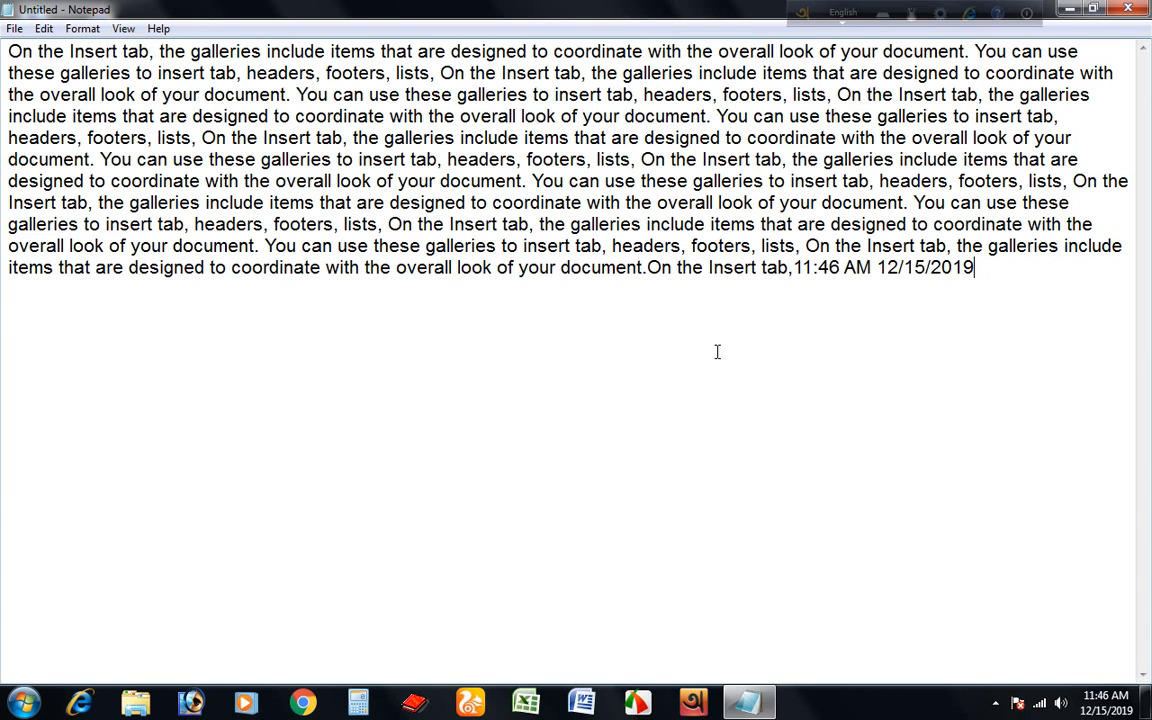
Open the Edit menu.
left_click(43, 29)
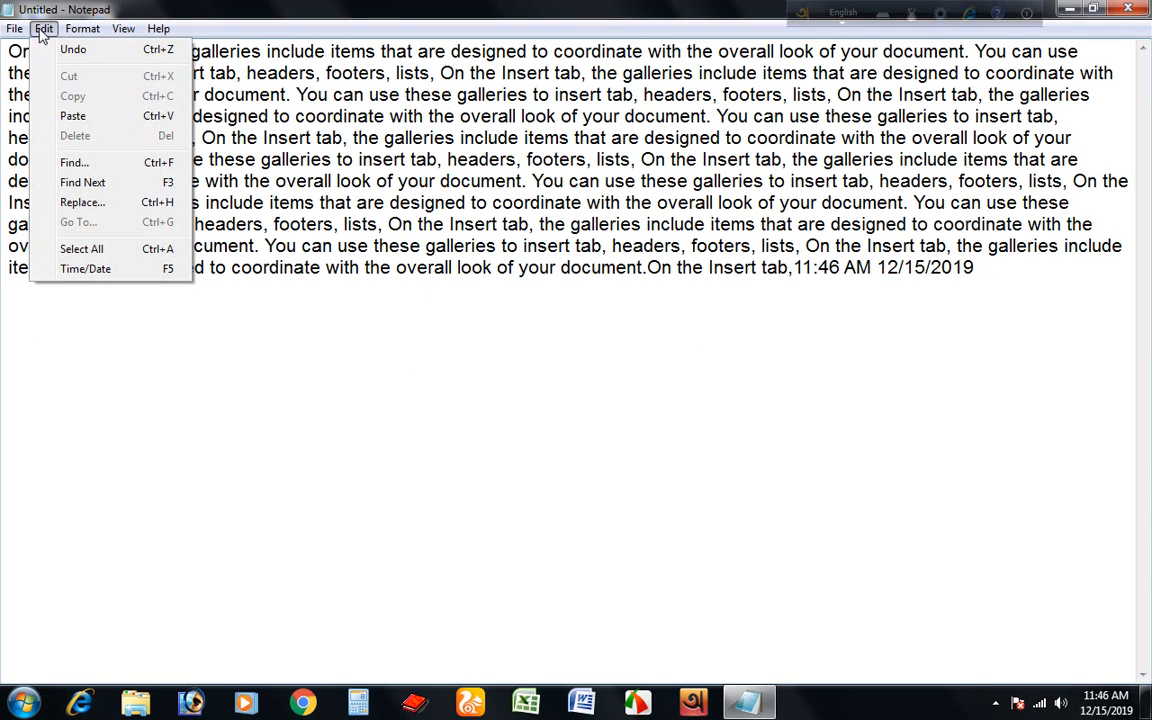